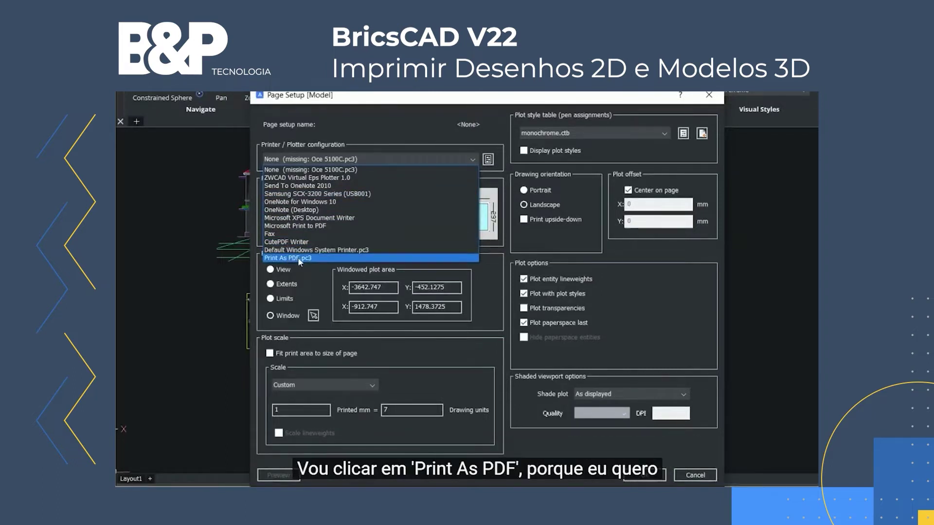
# - Configure the page setup for Print As PDF.pc3 in millimetres, with the plot window around the floor plan below the front elevation
pyautogui.click(299, 258)
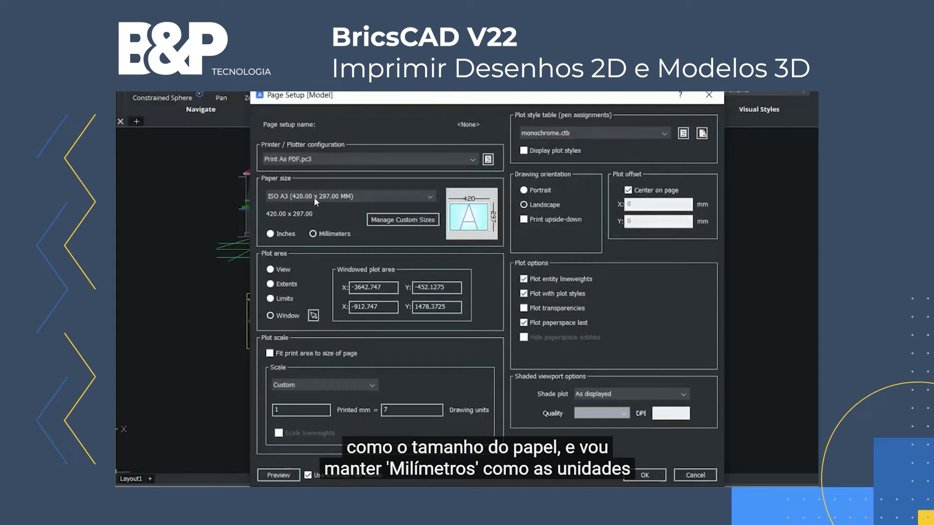
pyautogui.click(315, 235)
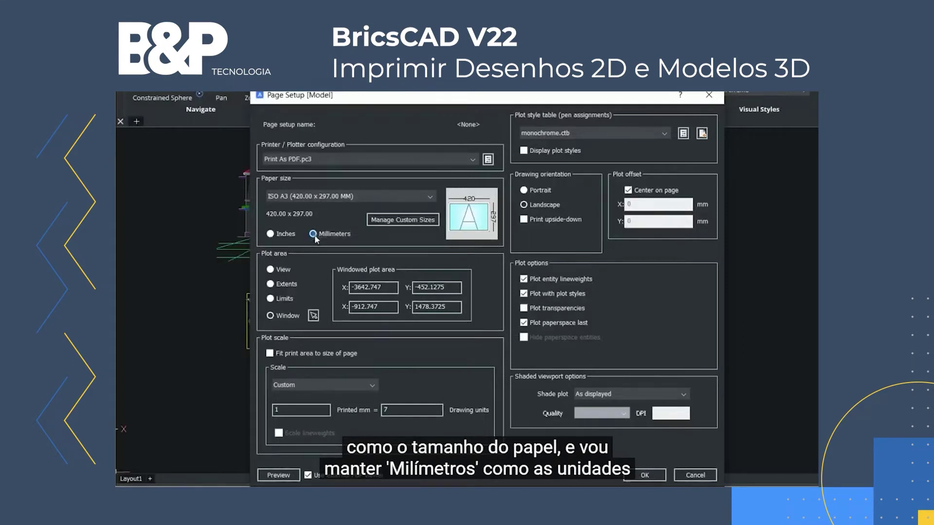
pyautogui.click(313, 317)
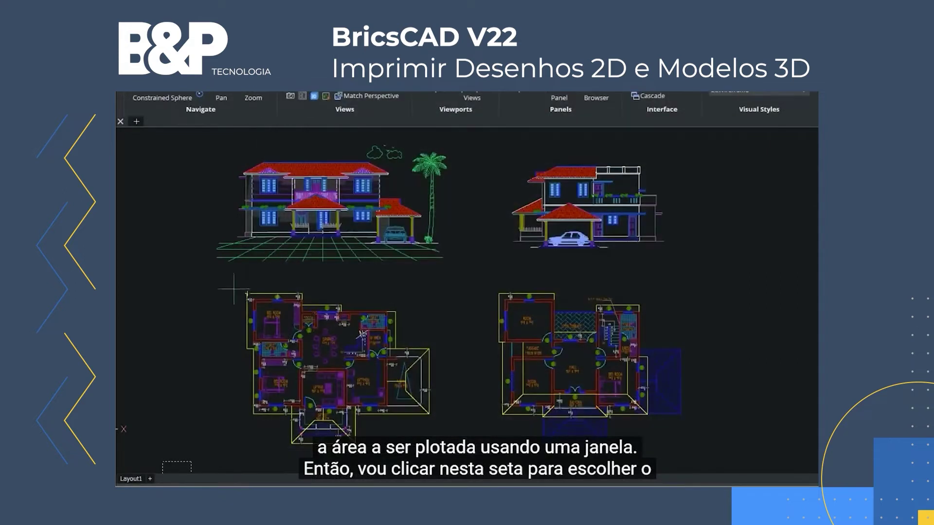
pyautogui.click(238, 285)
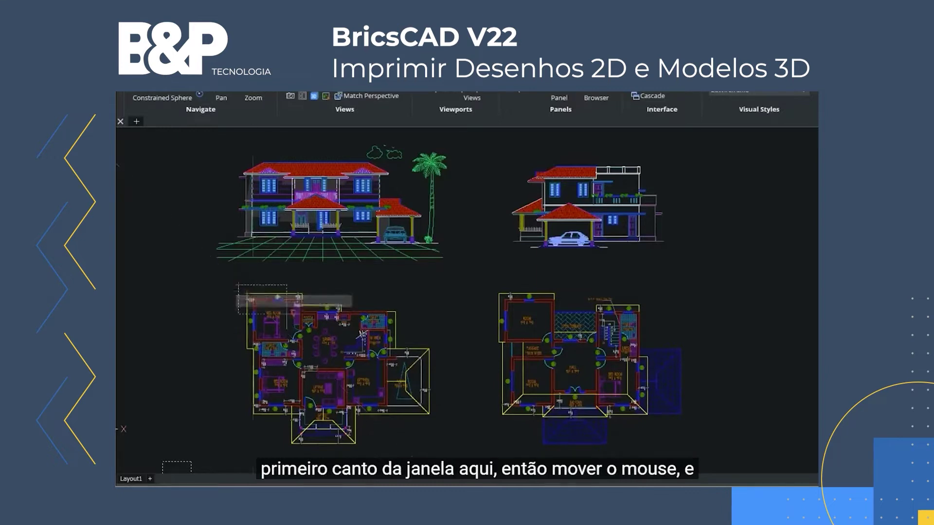
pyautogui.click(439, 451)
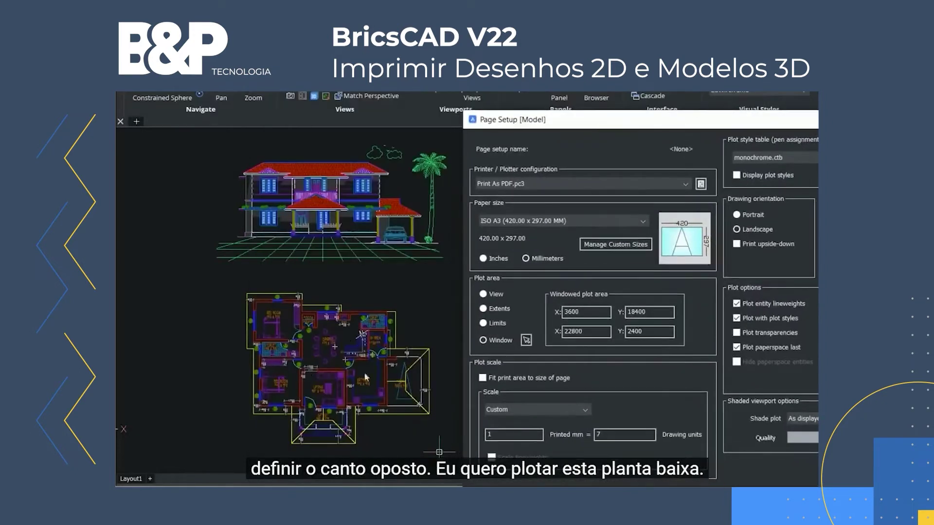
# - Set the plot scale to 1:100
pyautogui.moveTo(602, 139); pyautogui.dragTo(492, 100)
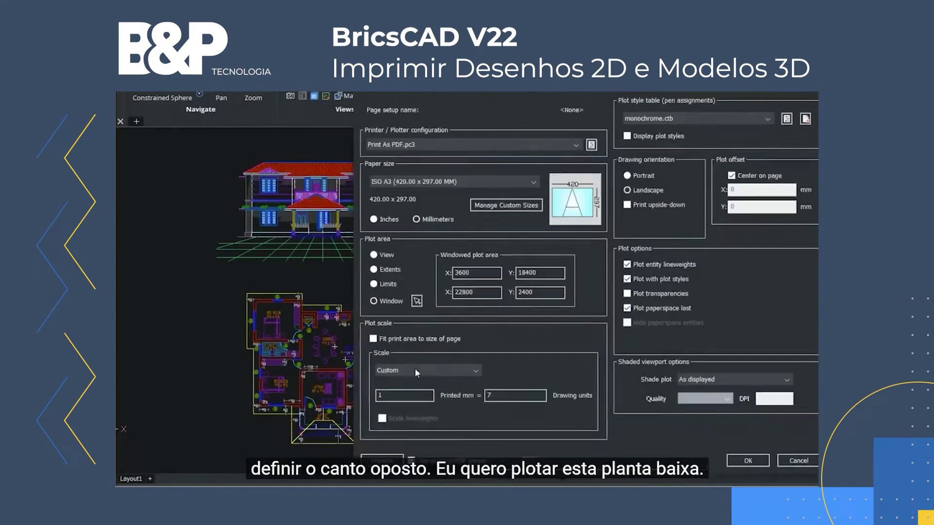
pyautogui.click(415, 370)
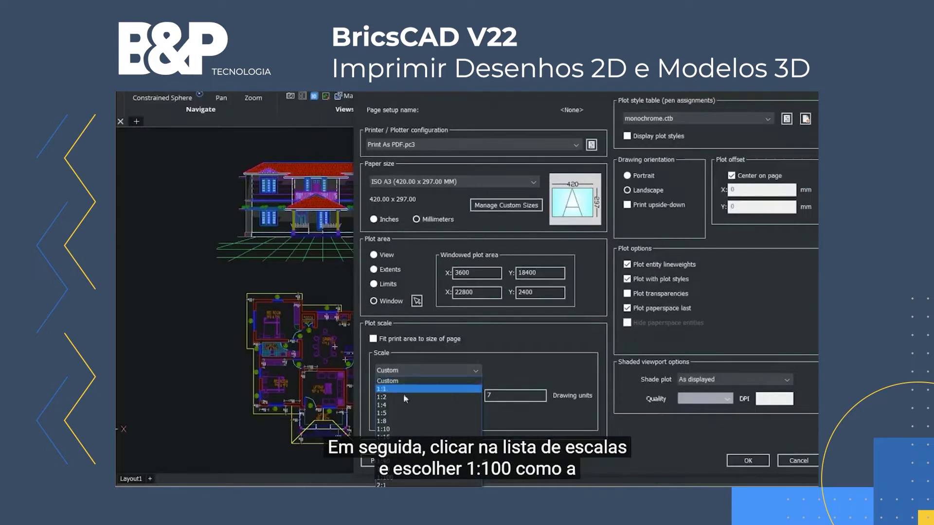
pyautogui.click(394, 479)
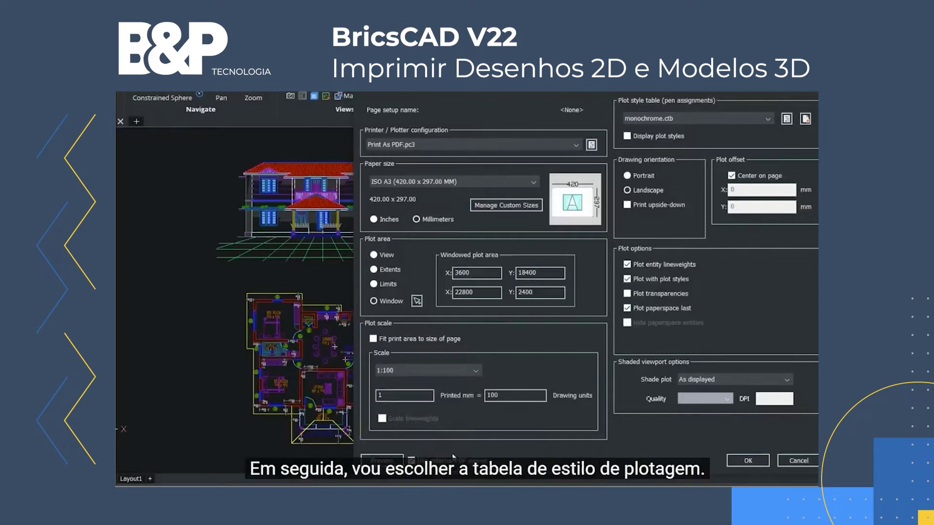
# - Assign the monochrome.ctb plot style table and set the drawing orientation to landscape
pyautogui.click(679, 116)
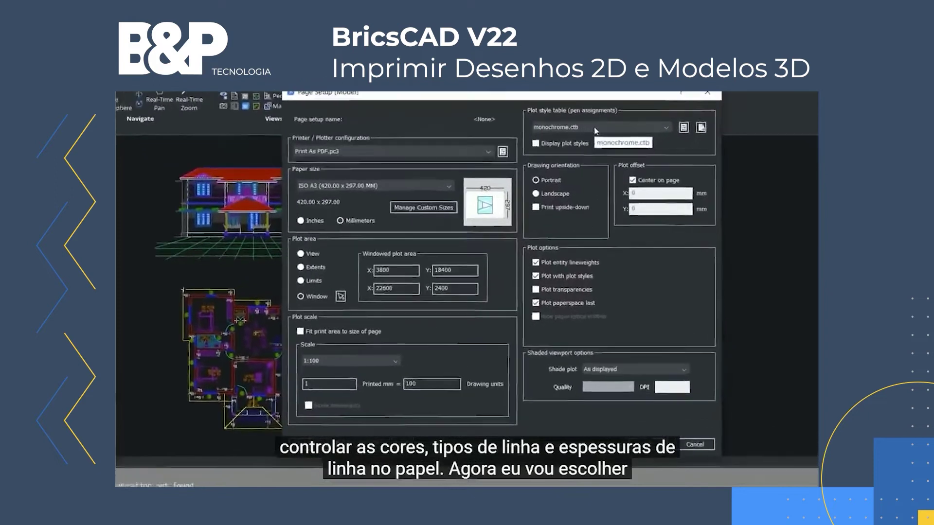
pyautogui.click(689, 118)
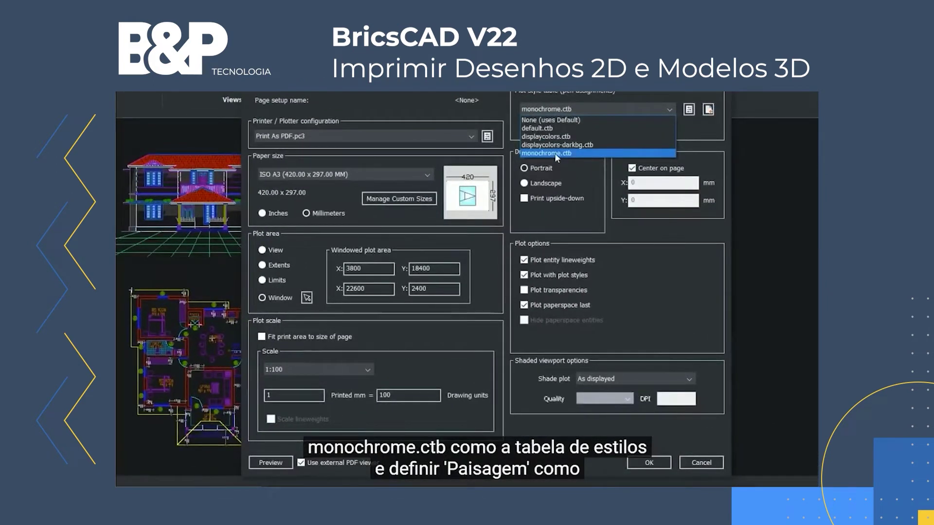
pyautogui.click(554, 153)
pyautogui.click(510, 273)
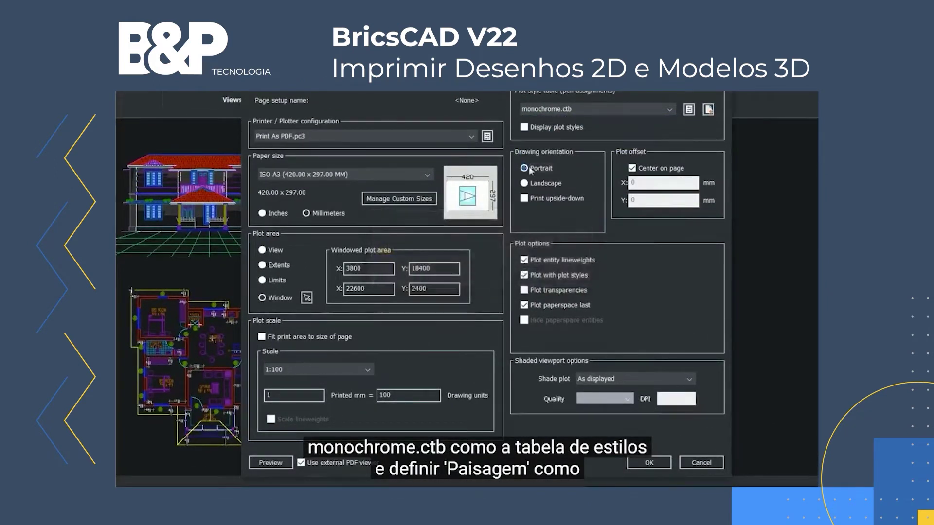
pyautogui.click(529, 182)
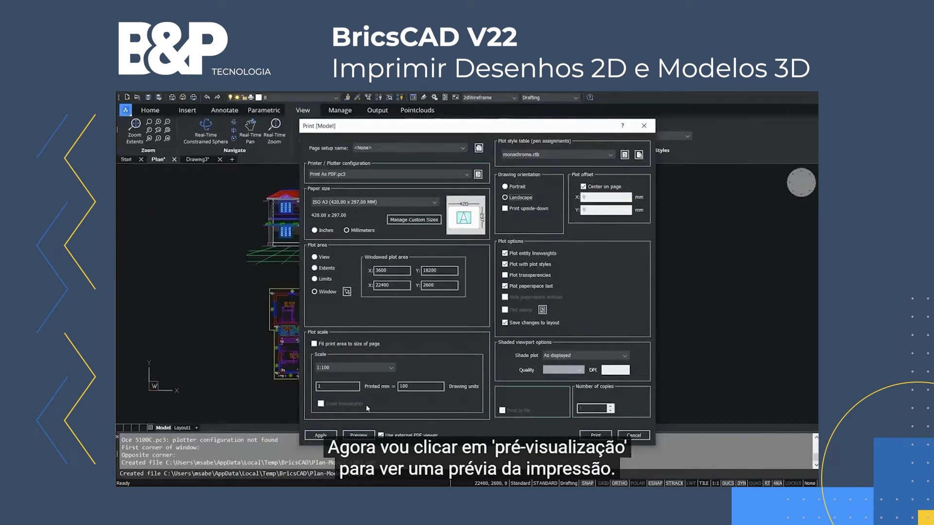
# - Preview the print and examine how the floor plan fits on the sheet
pyautogui.click(358, 435)
pyautogui.scroll(-2, 496, 335)
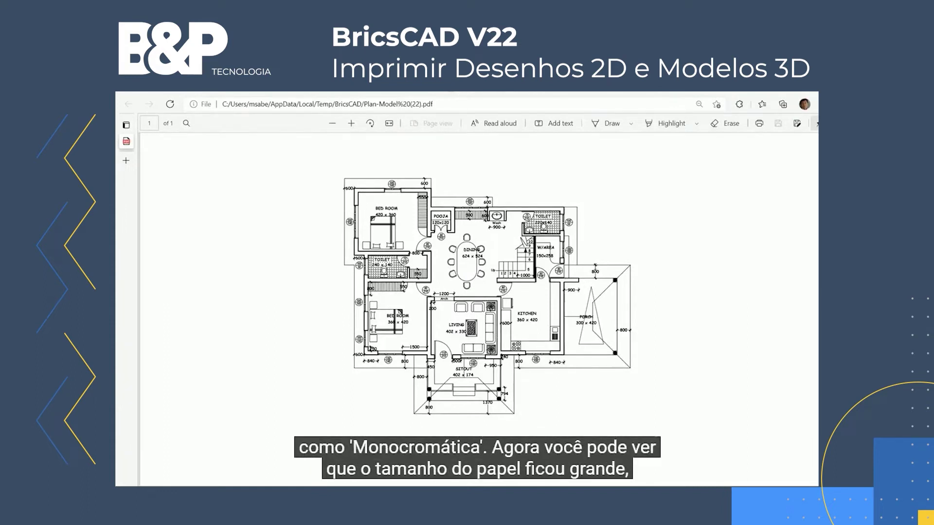
pyautogui.scroll(2, 478, 308)
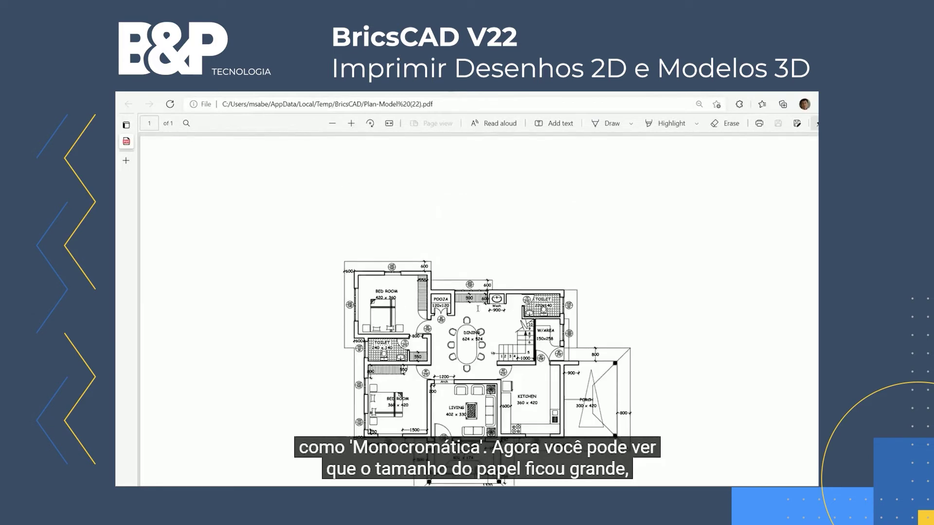
pyautogui.scroll(-2, 478, 309)
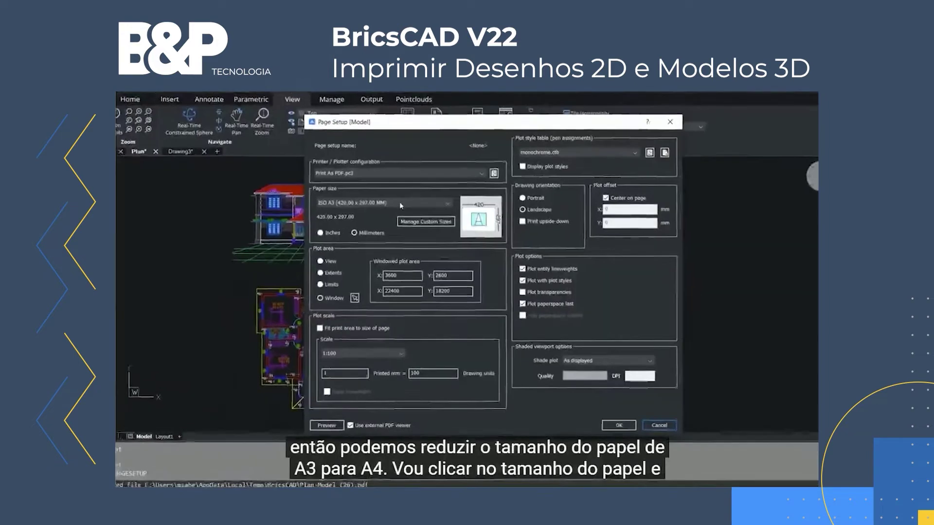
# - Change the paper size to ISO A4 (297.00 x 210.00 MM)
pyautogui.scroll(8, 351, 388)
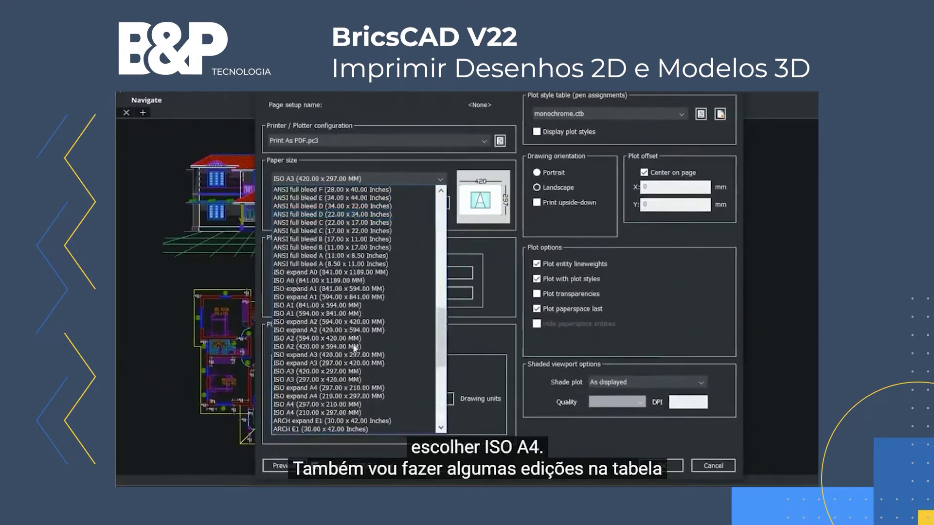
pyautogui.click(330, 404)
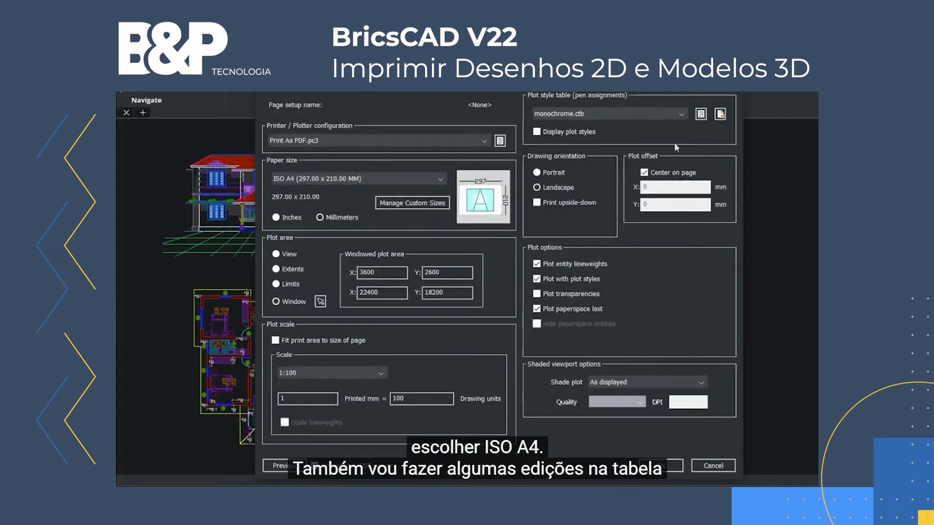
# - Edit the monochrome.ctb plot style table so Color 1 plots in blue with a 0.6 mm lineweight, and save it
pyautogui.click(701, 115)
pyautogui.click(405, 131)
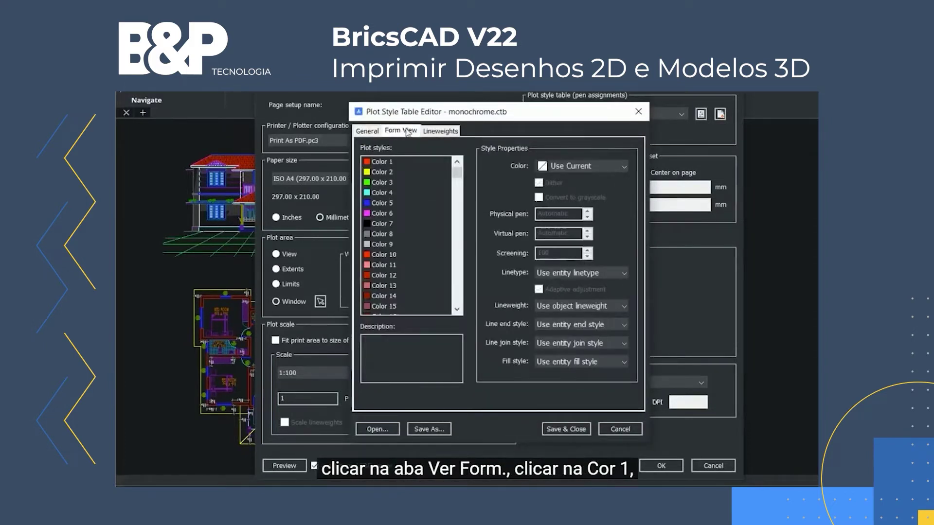
pyautogui.click(391, 162)
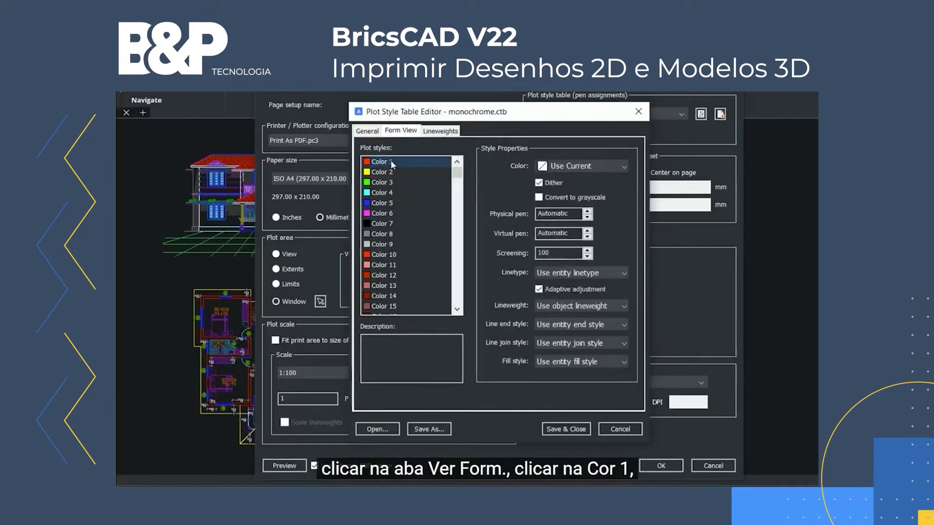
pyautogui.click(602, 165)
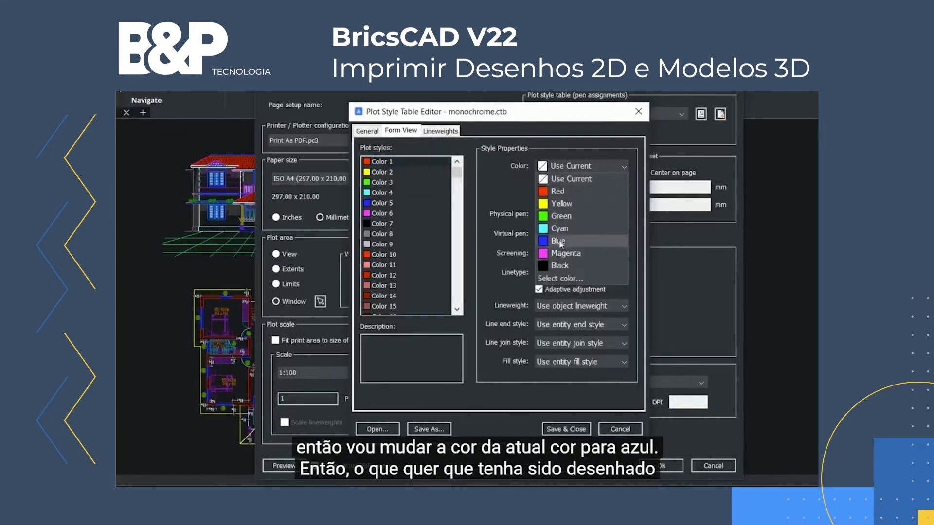
pyautogui.click(559, 240)
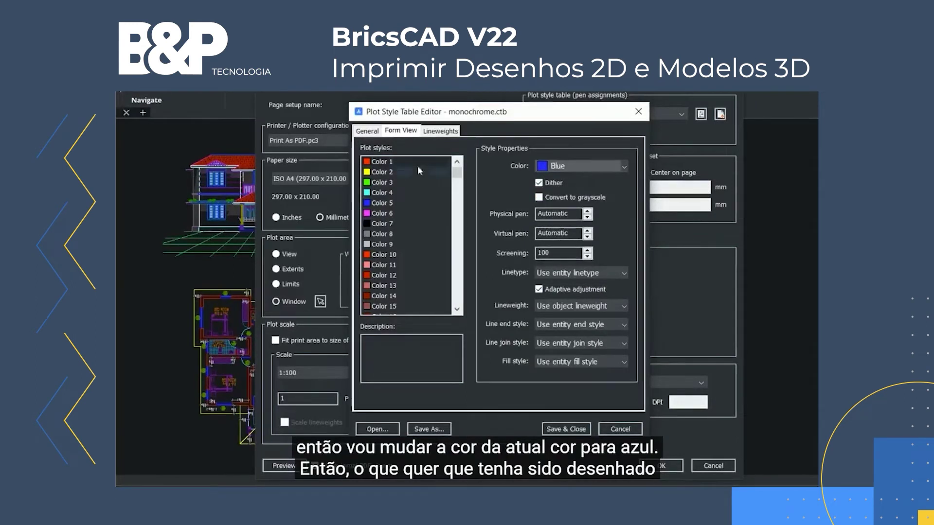
pyautogui.click(582, 306)
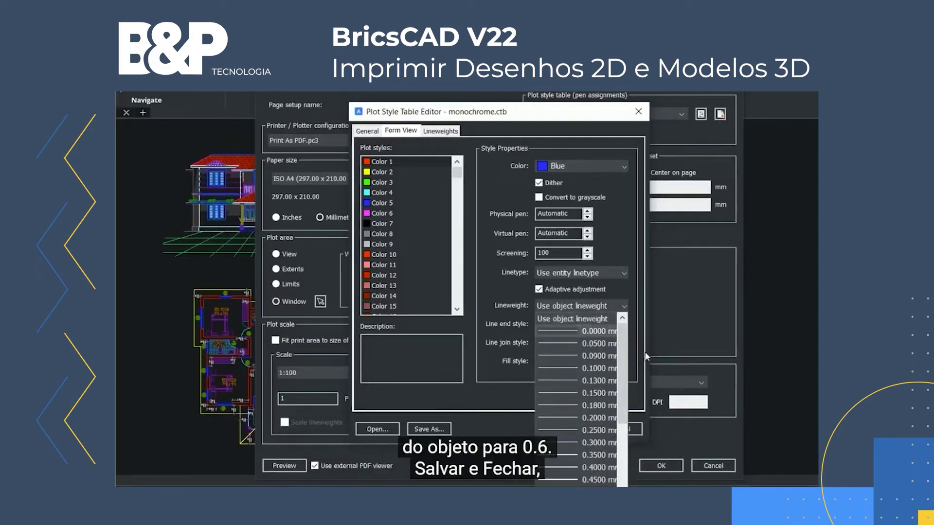
pyautogui.scroll(-3, 600, 439)
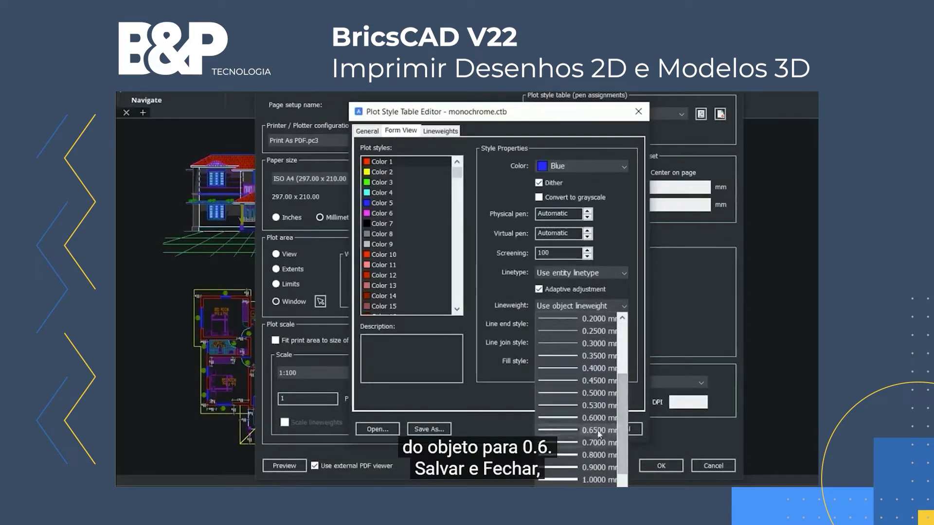
pyautogui.click(598, 418)
pyautogui.click(591, 429)
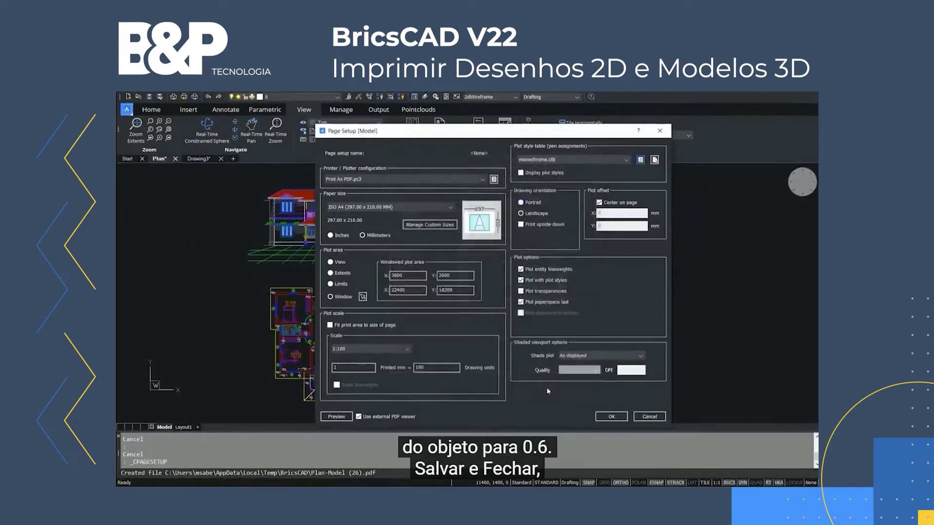
# - Preview the plot with the edited styles and accept the page setup
pyautogui.click(337, 417)
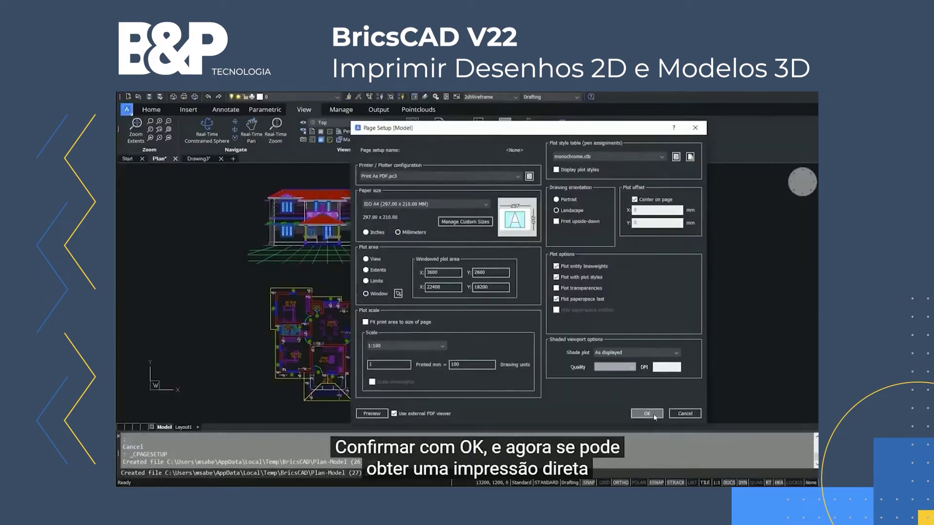
pyautogui.click(653, 414)
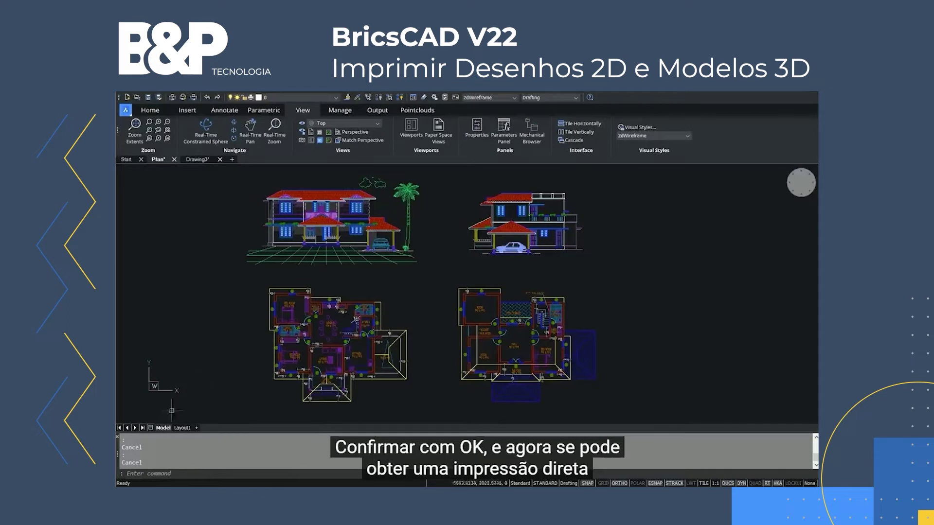
# - Preview and print the model space to PDF, saving it on the Desktop as Plan-Model.pdf
pyautogui.rightClick(164, 428)
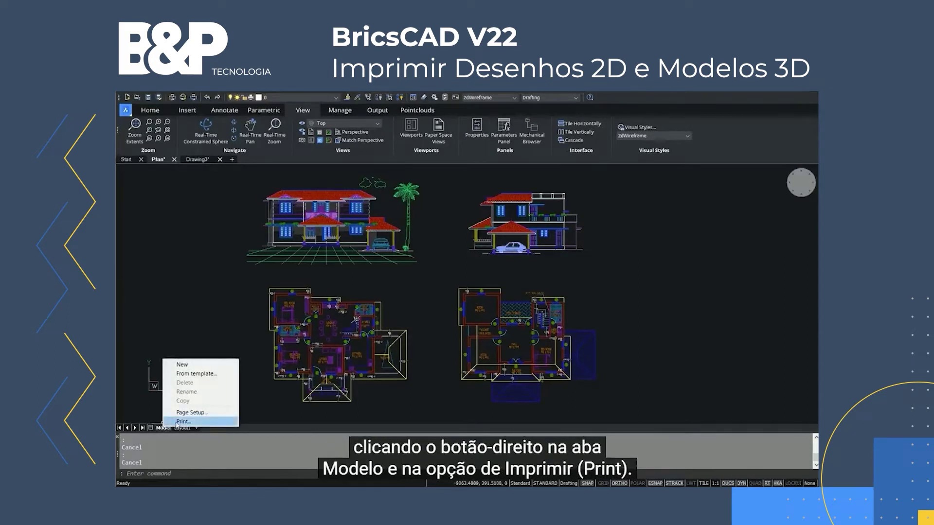
pyautogui.click(180, 421)
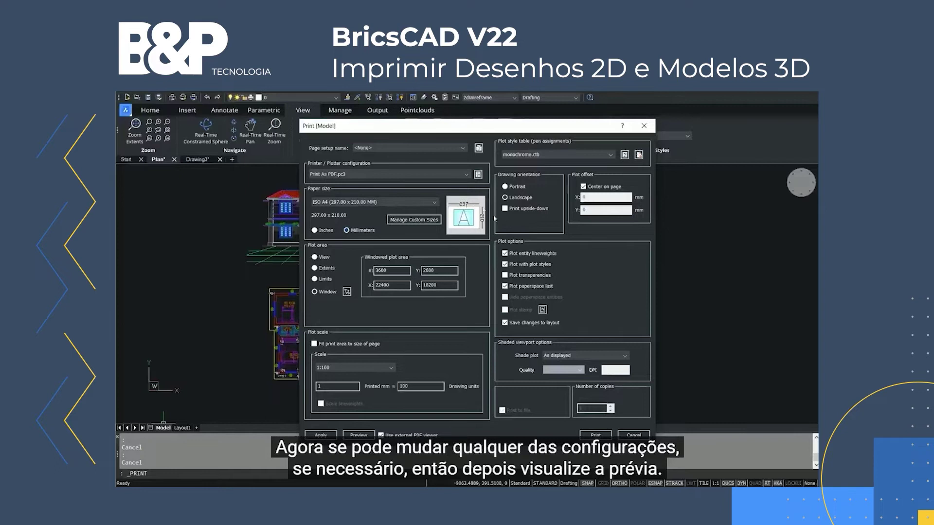
pyautogui.click(359, 434)
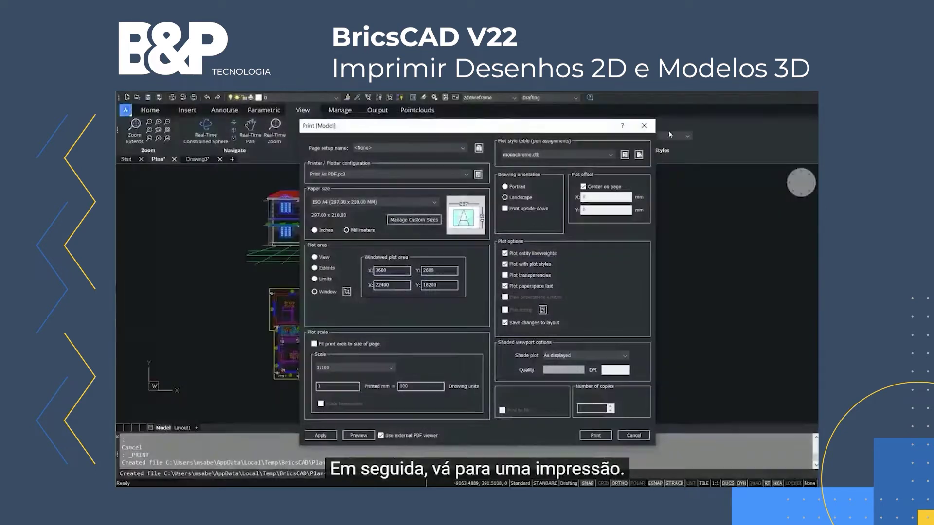
pyautogui.click(593, 434)
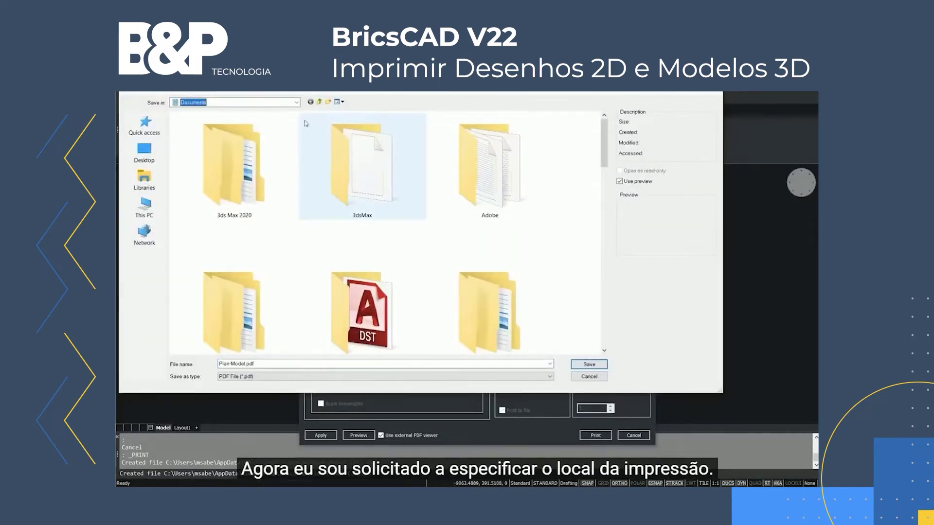
pyautogui.click(296, 103)
pyautogui.click(243, 119)
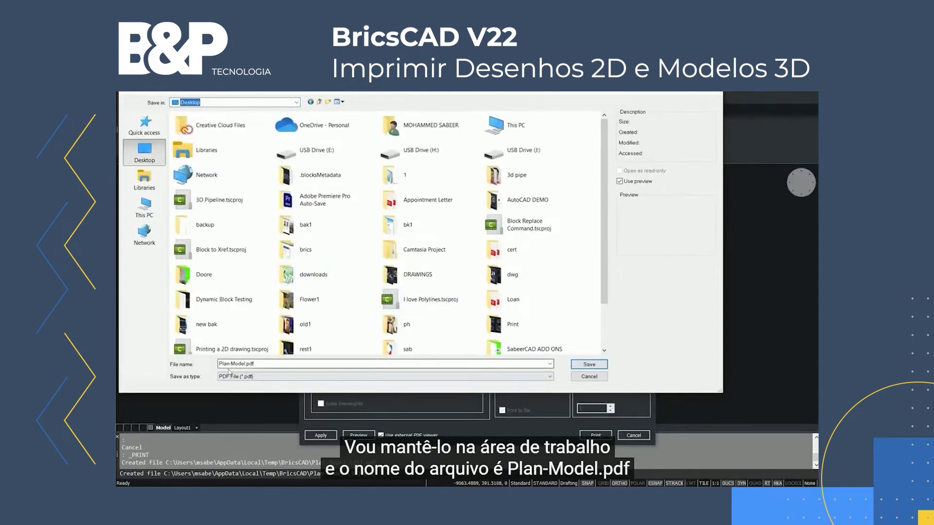
pyautogui.click(586, 365)
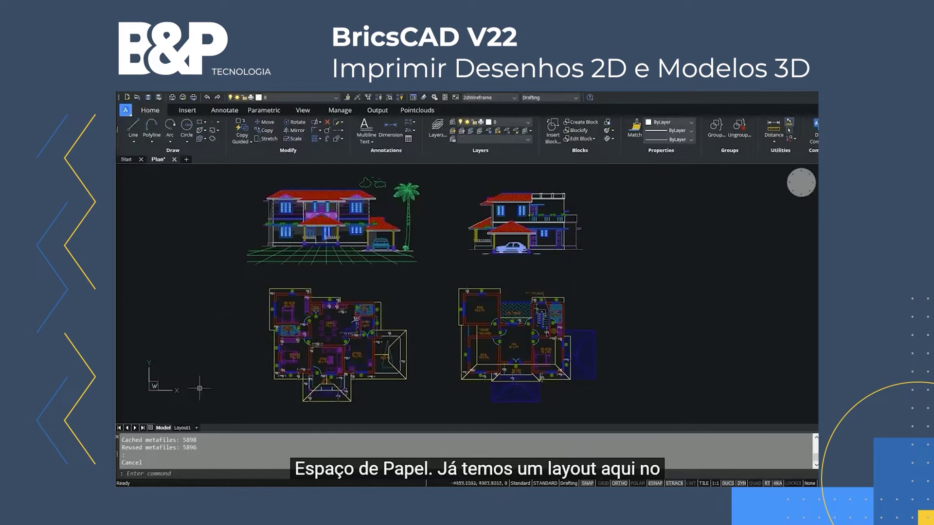
# - Switch to Layout1 and delete its default viewport
pyautogui.click(183, 428)
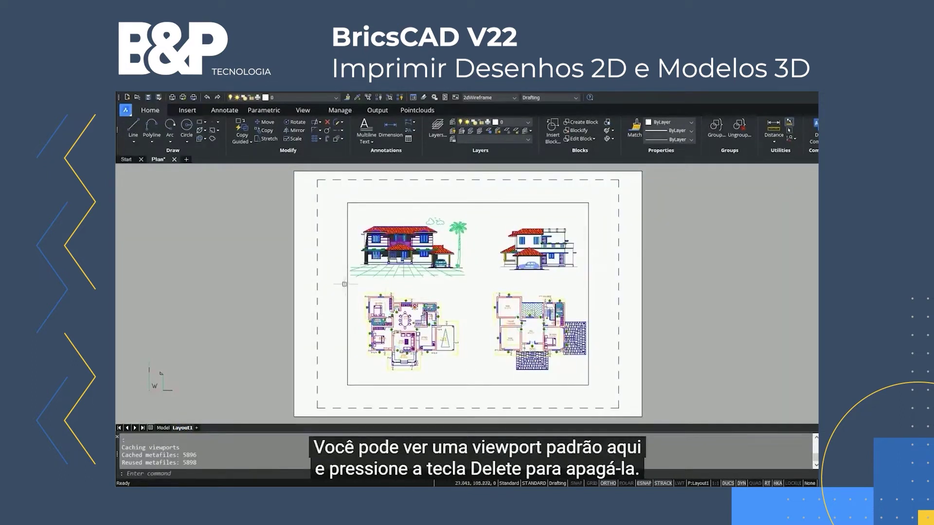
pyautogui.click(347, 254)
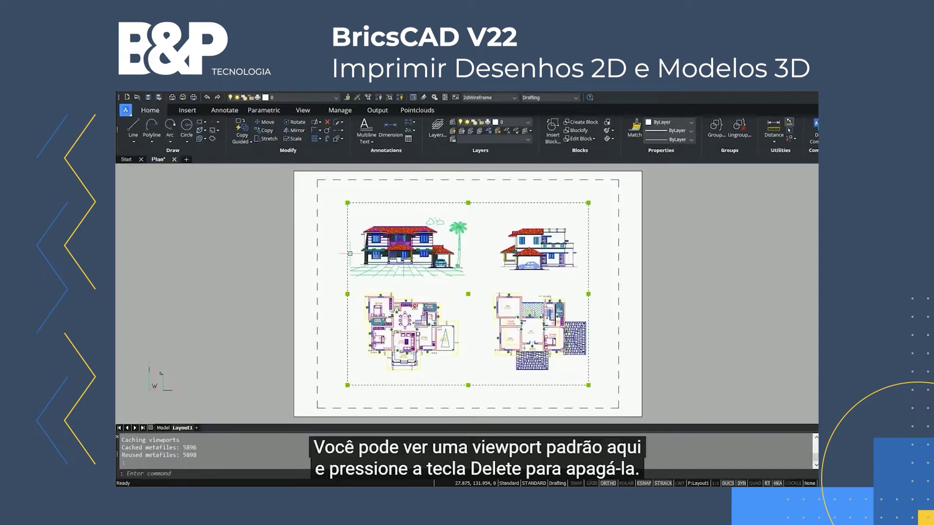
pyautogui.press('Delete')
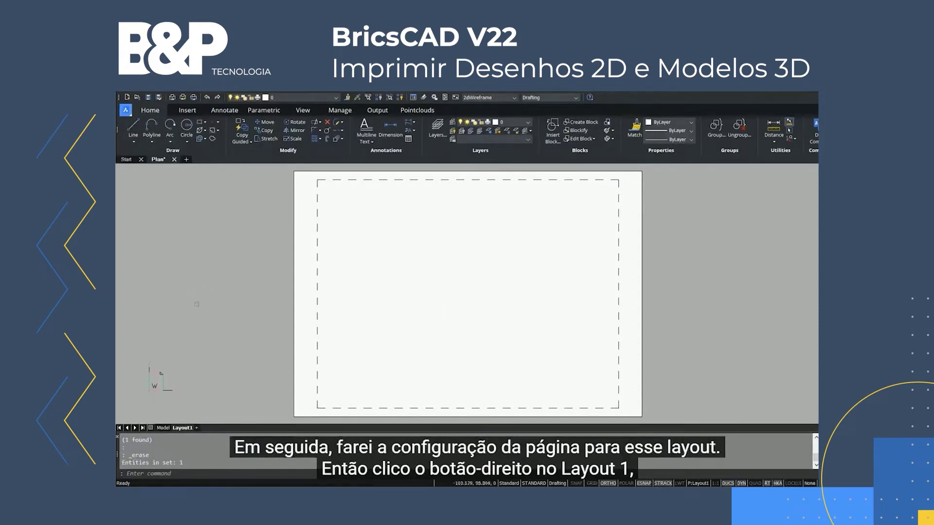
# - Open the page setup of Layout1 and set the printer to Print As PDF.pc3 with ISO A3 (420.00 x 297.00 MM) paper in millimeters
pyautogui.rightClick(183, 429)
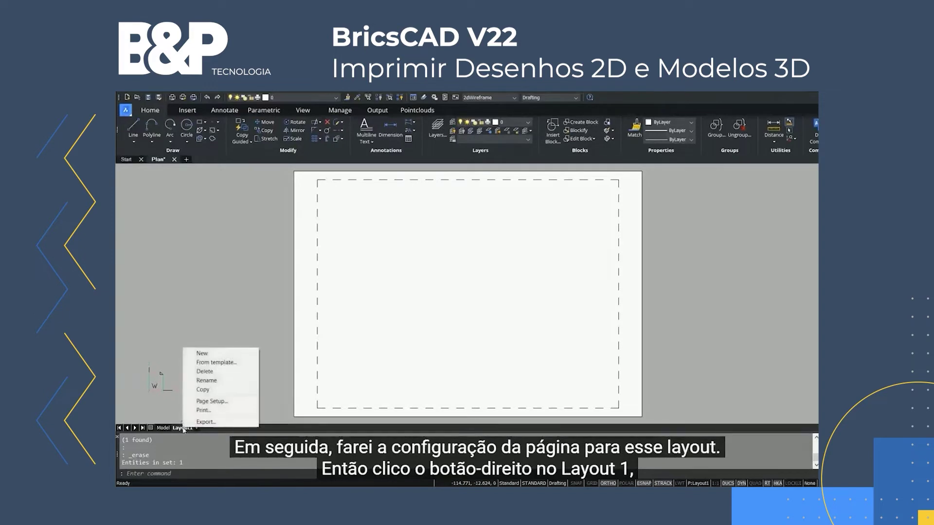
pyautogui.click(232, 403)
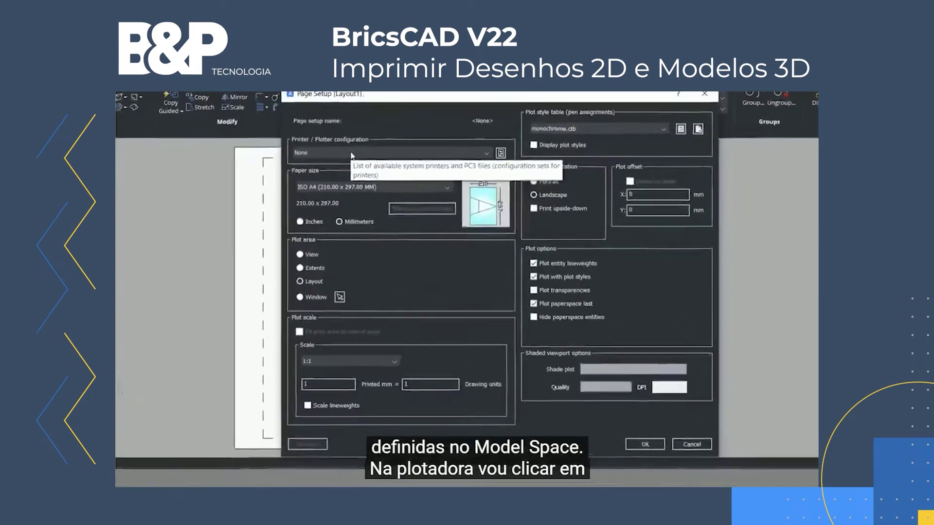
pyautogui.click(332, 142)
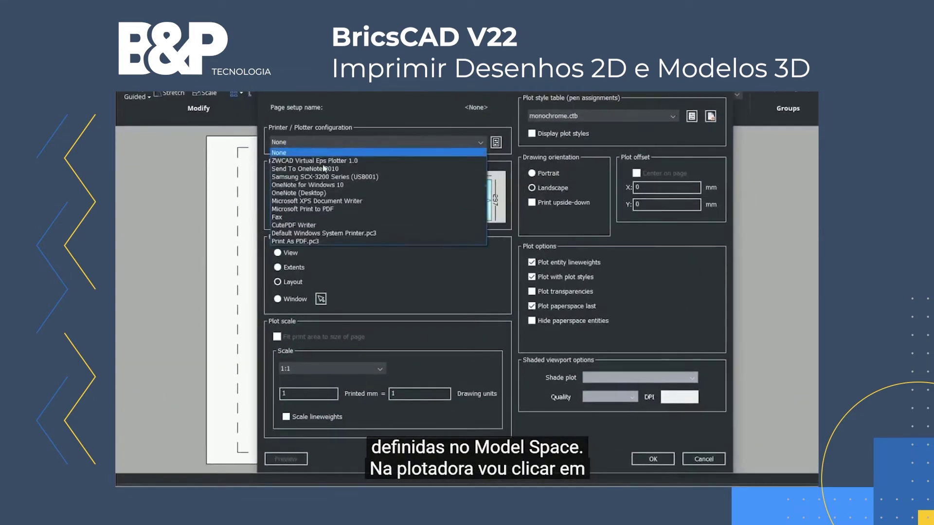
pyautogui.click(303, 242)
pyautogui.click(306, 179)
pyautogui.moveTo(437, 396); pyautogui.dragTo(436, 350)
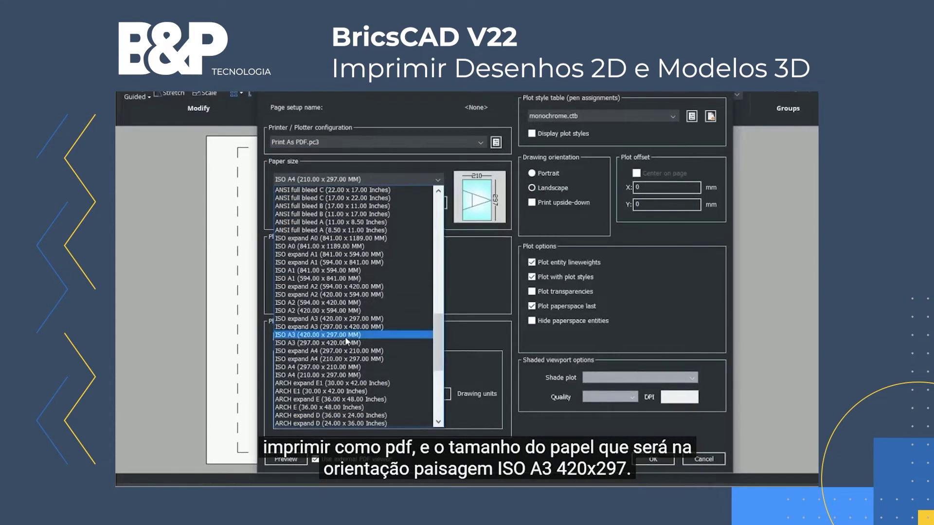
pyautogui.click(346, 336)
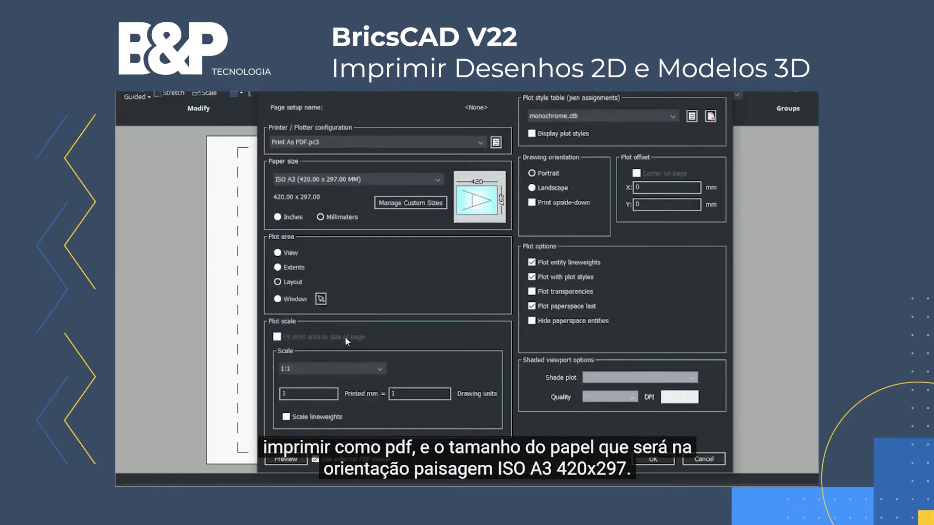
pyautogui.click(341, 217)
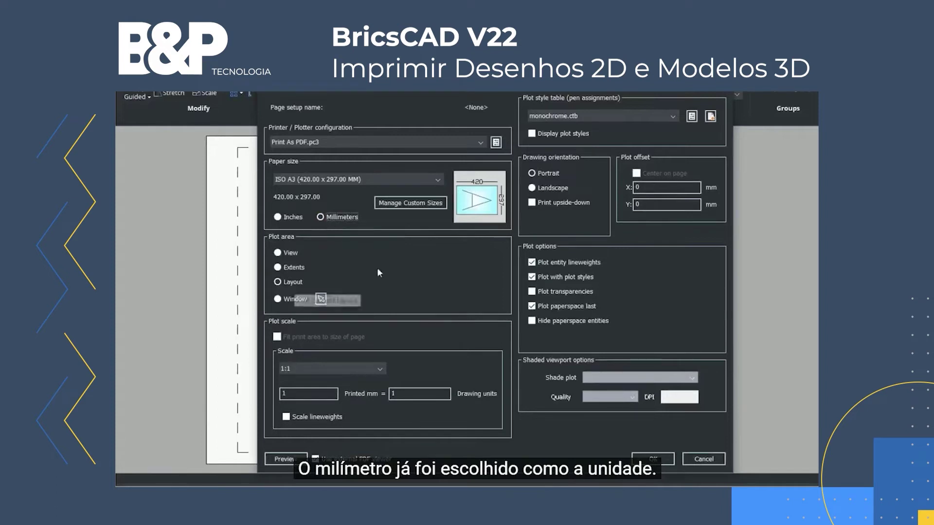
# - Set the plot area to Layout, use monochrome.ctb with plot styles displayed, choose landscape orientation, and accept the page setup
pyautogui.click(281, 284)
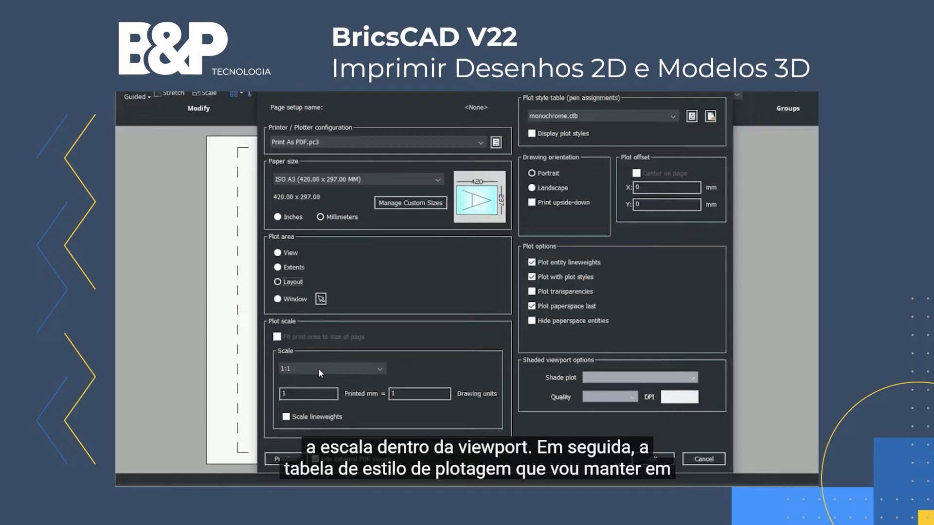
pyautogui.click(574, 115)
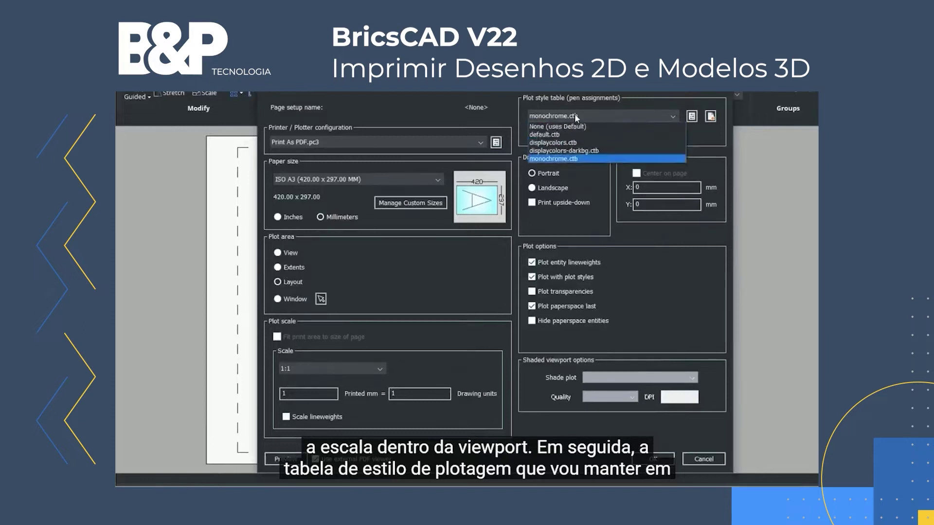
pyautogui.click(579, 158)
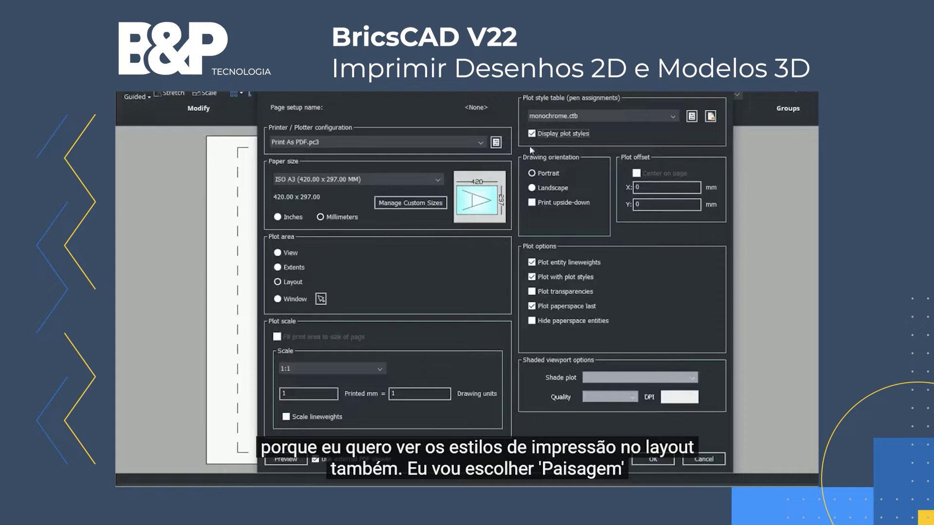
pyautogui.click(531, 188)
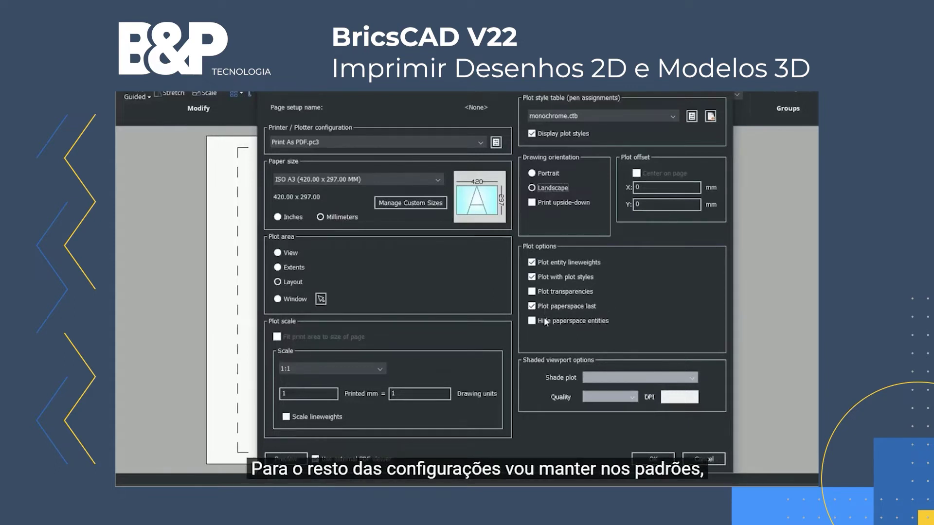
pyautogui.click(653, 459)
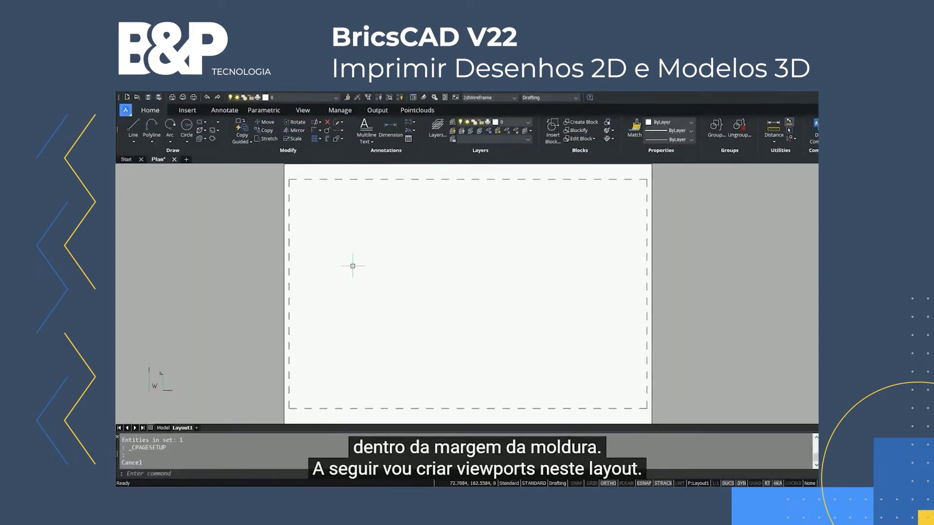
# - Create a rectangular paper space viewport about 194 by 106 mm in the left half of the Layout1 sheet
pyautogui.click(304, 111)
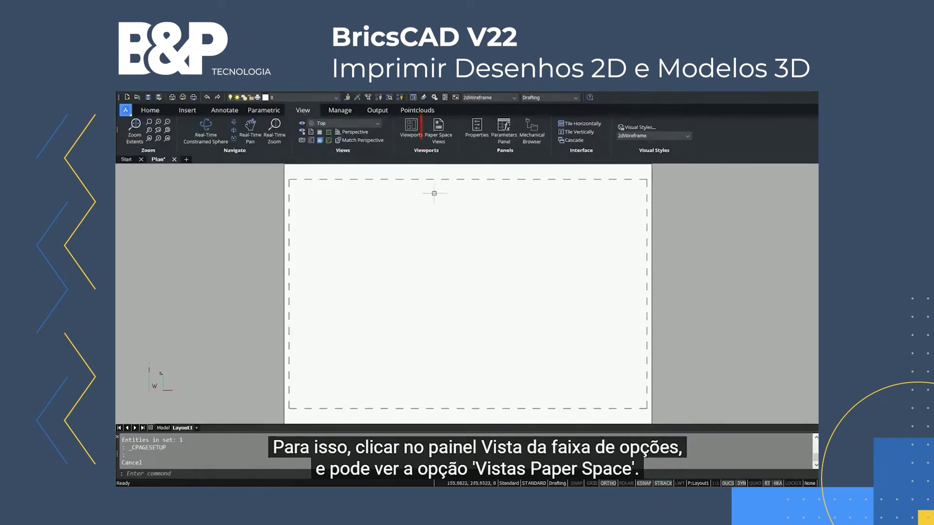
pyautogui.click(440, 139)
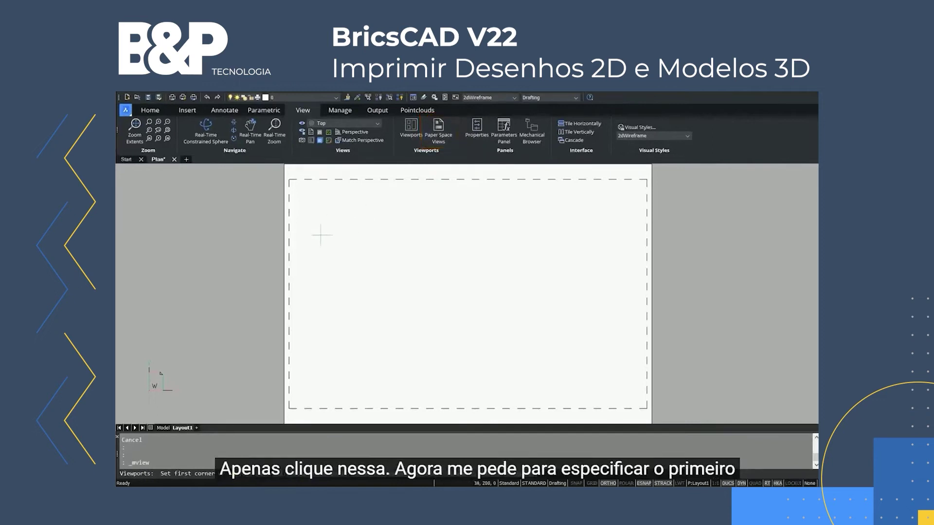
pyautogui.click(297, 240)
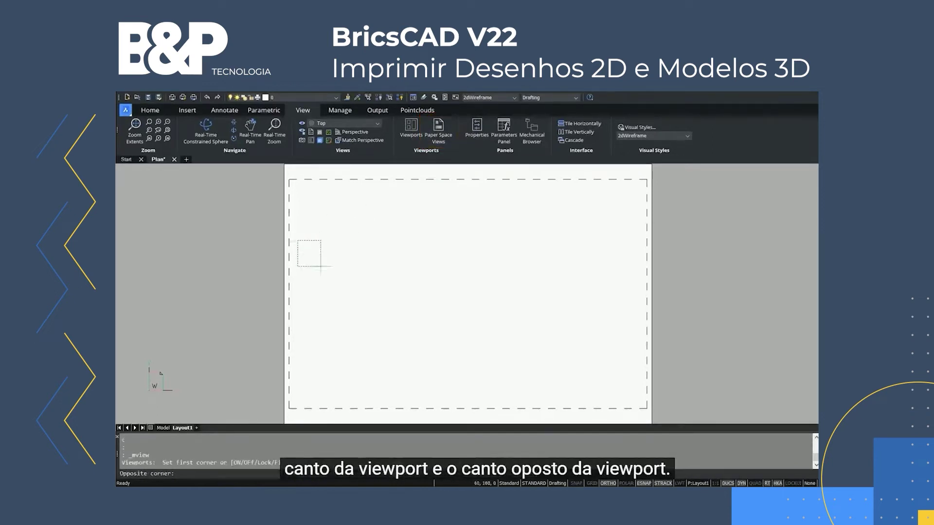
pyautogui.click(464, 334)
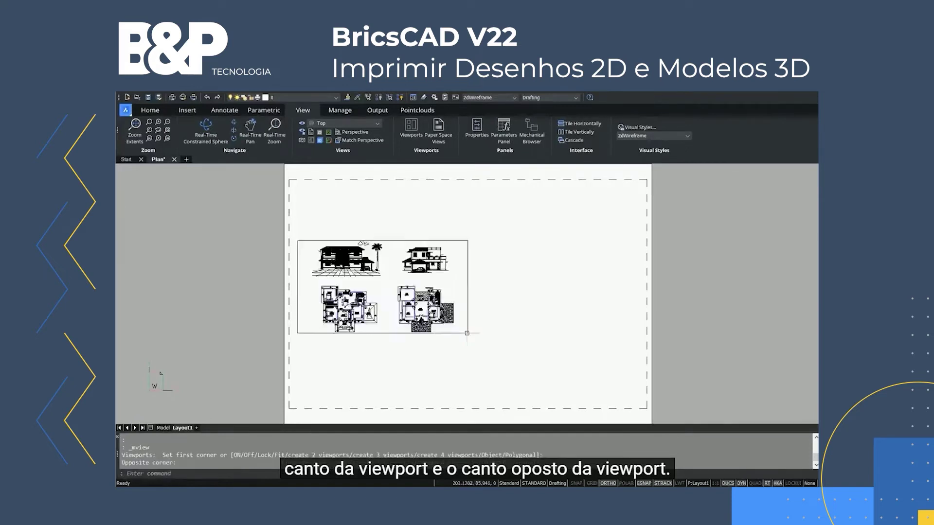
# - Activate the viewport, frame only the front elevation with the palm tree inside it, and return to paper space
pyautogui.scroll(2, 423, 306)
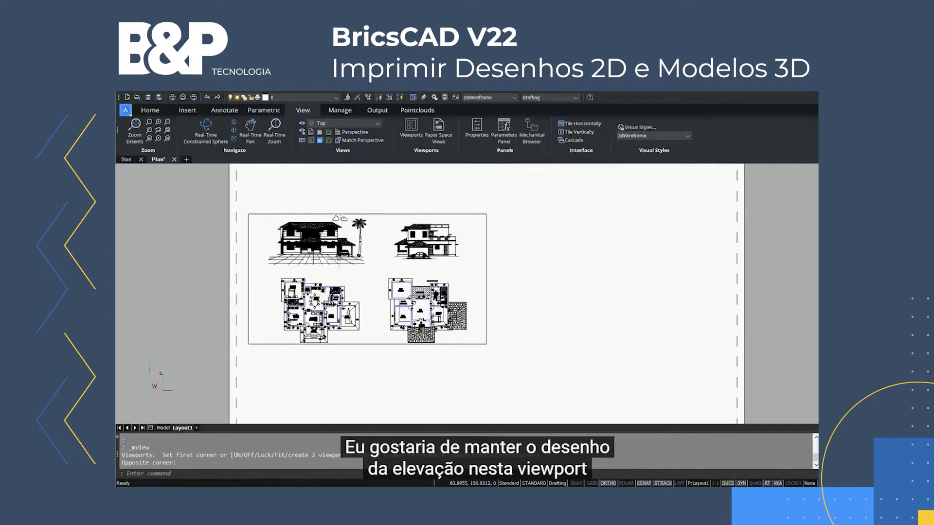
pyautogui.doubleClick(378, 252)
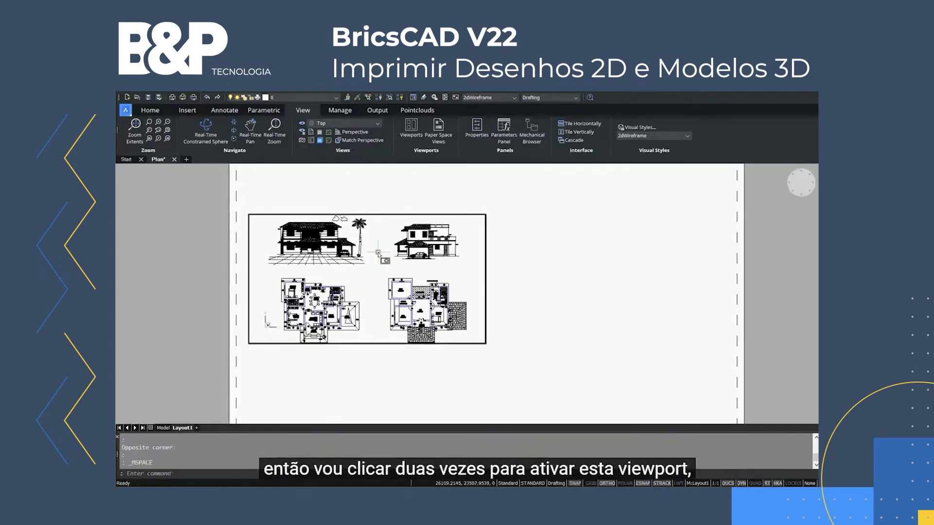
pyautogui.moveTo(316, 243); pyautogui.dragTo(360, 276, button='middle')
pyautogui.scroll(3, 360, 276)
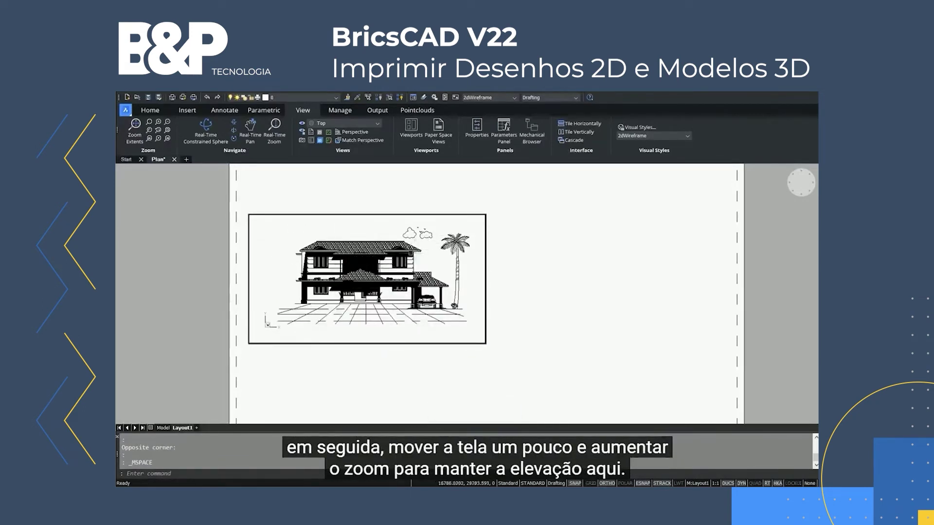
pyautogui.scroll(1, 380, 276)
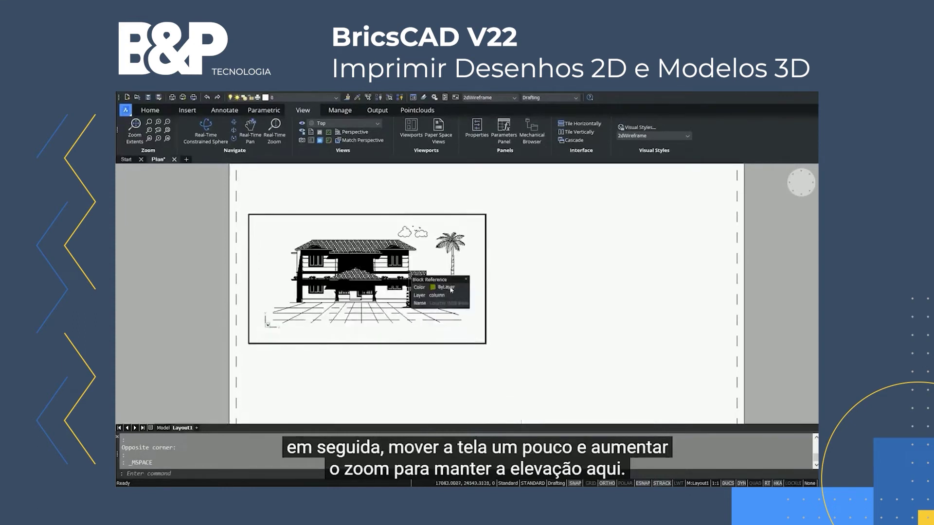
pyautogui.scroll(-1, 372, 272)
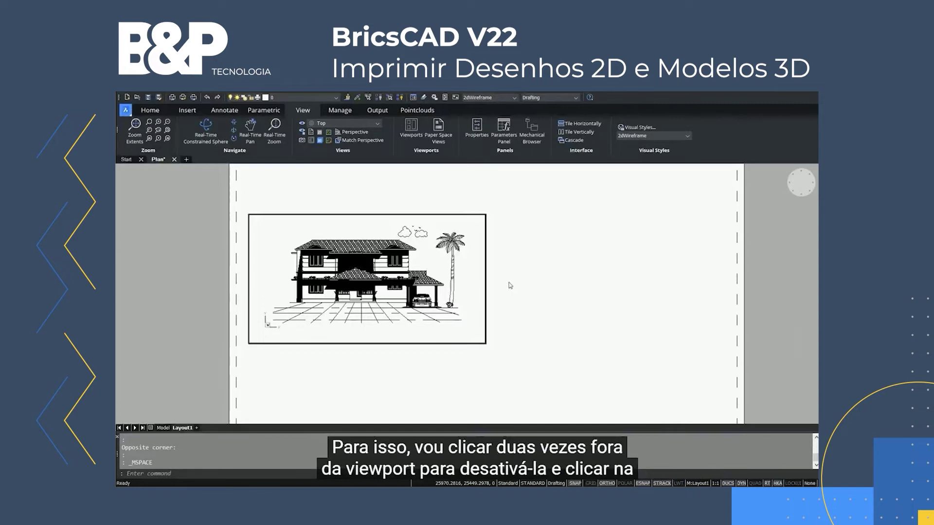
pyautogui.doubleClick(509, 283)
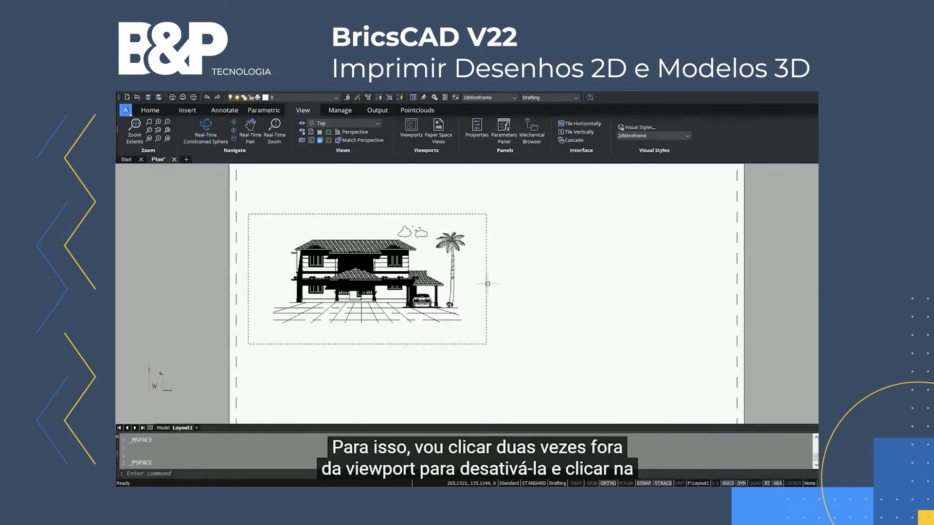
# - Set the standard scale of the front elevation viewport to 1:100 in its properties
pyautogui.click(487, 284)
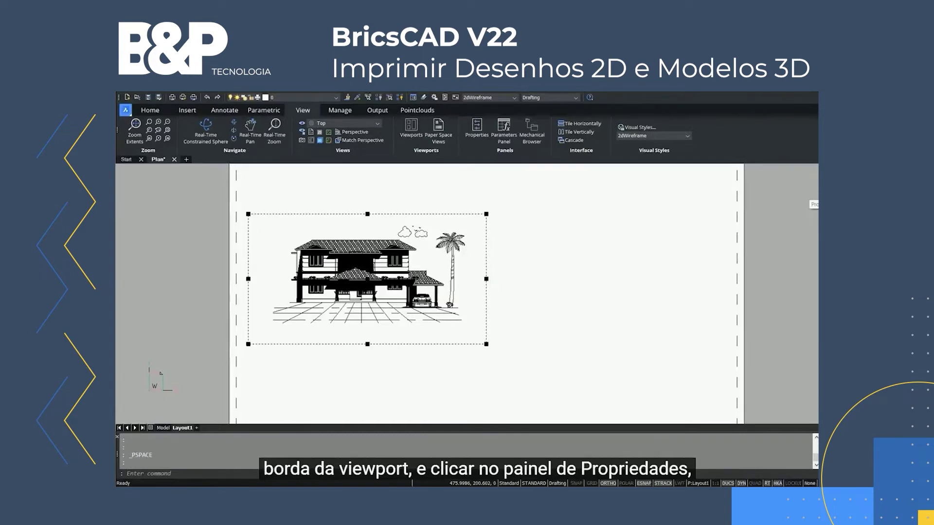
pyautogui.click(822, 197)
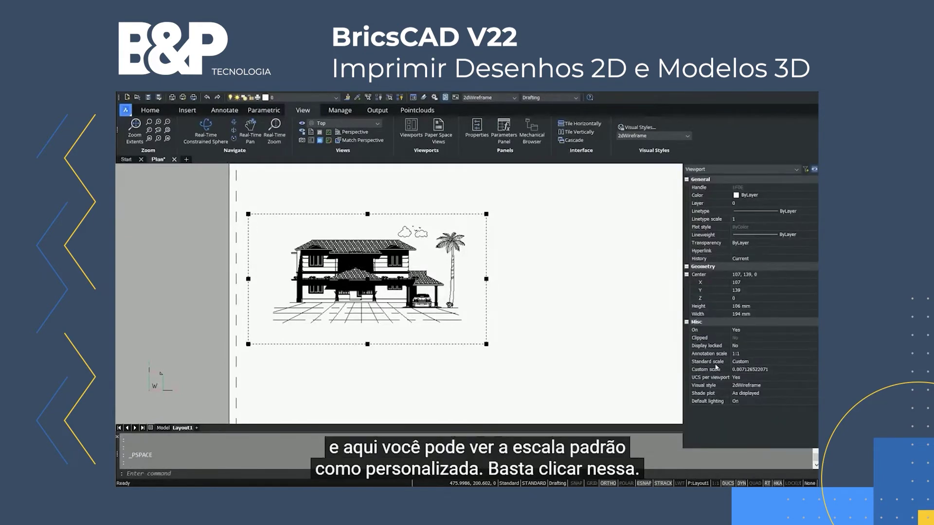
pyautogui.click(749, 363)
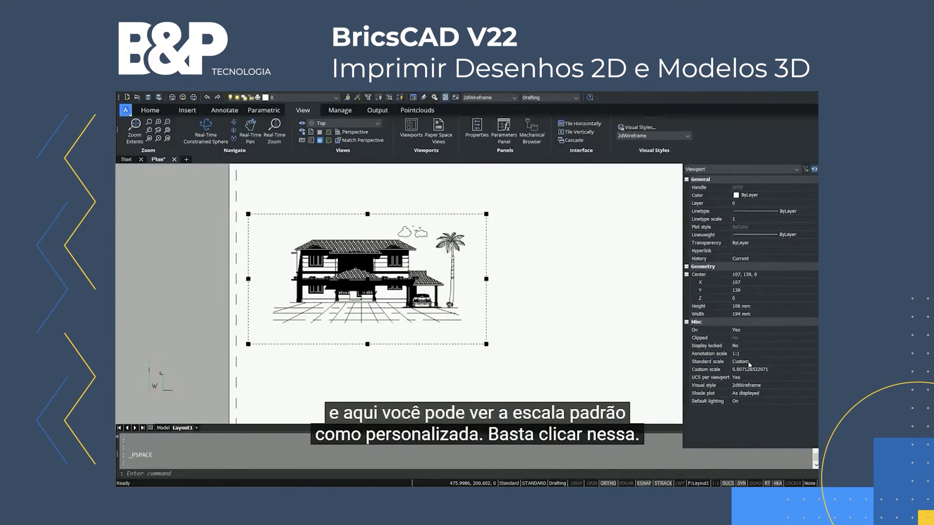
pyautogui.click(749, 363)
pyautogui.click(749, 362)
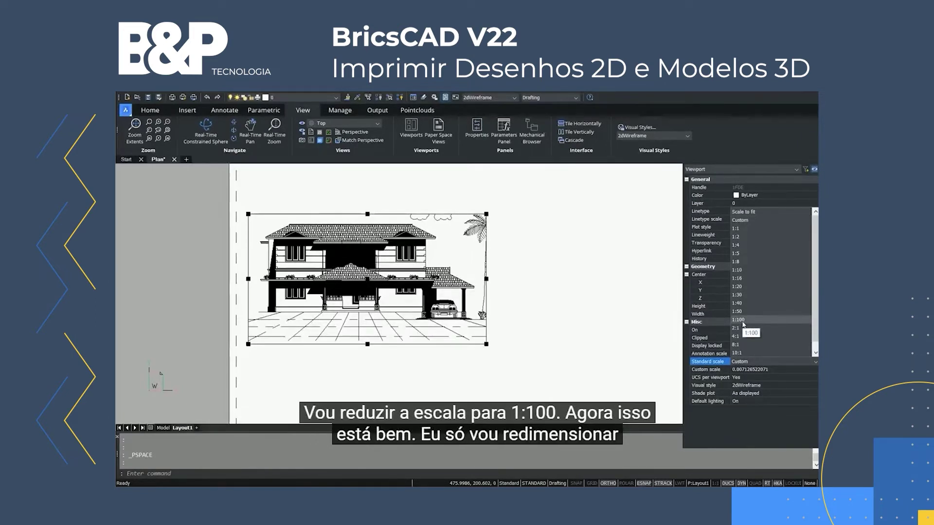
pyautogui.click(739, 320)
# - Stretch the front elevation viewport's right and top edges to about 209 by 117 mm so the whole drawing fits, and deselect it
pyautogui.click(487, 280)
pyautogui.click(495, 285)
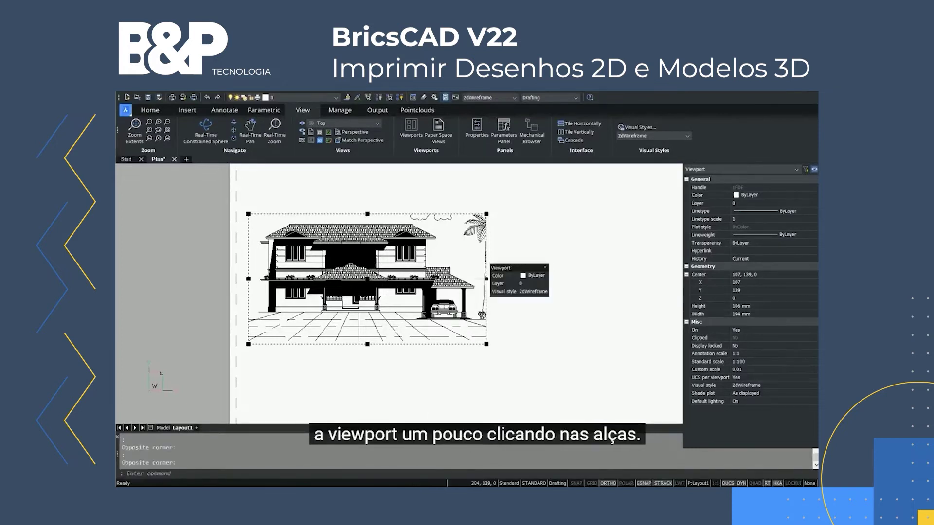
pyautogui.click(486, 280)
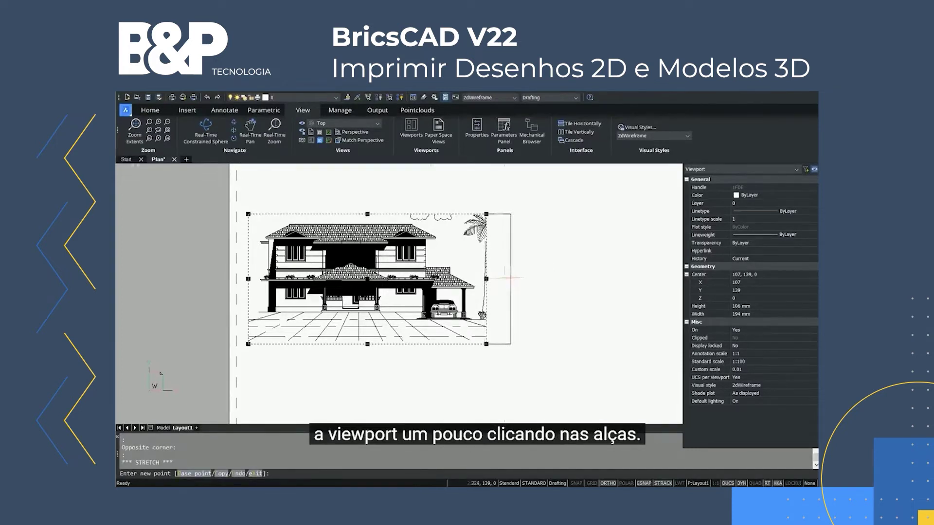
pyautogui.click(504, 279)
pyautogui.scroll(5, 510, 269)
pyautogui.scroll(-5, 480, 321)
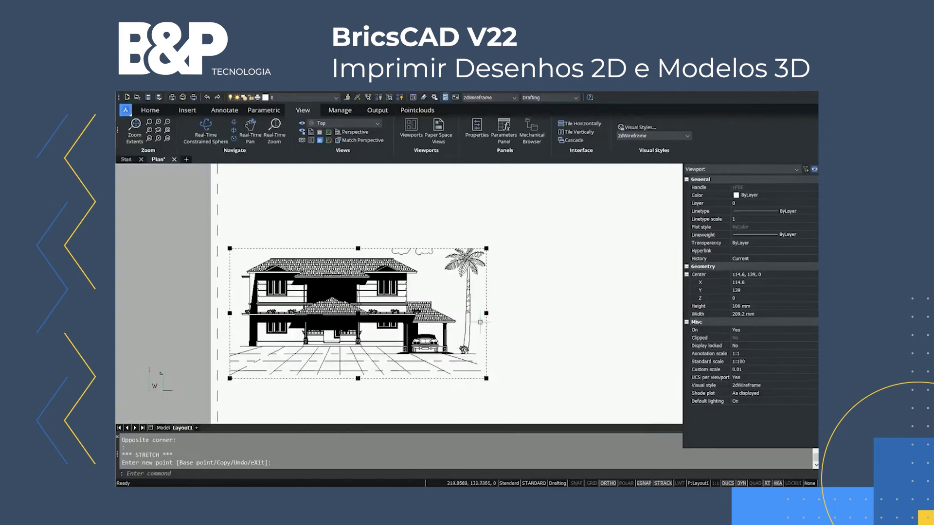
pyautogui.click(358, 248)
pyautogui.click(358, 235)
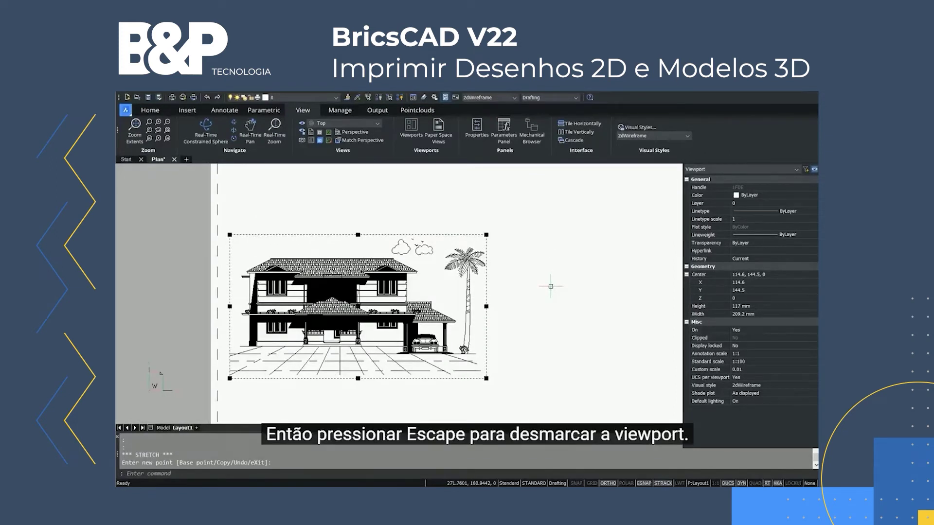
pyautogui.press('Escape')
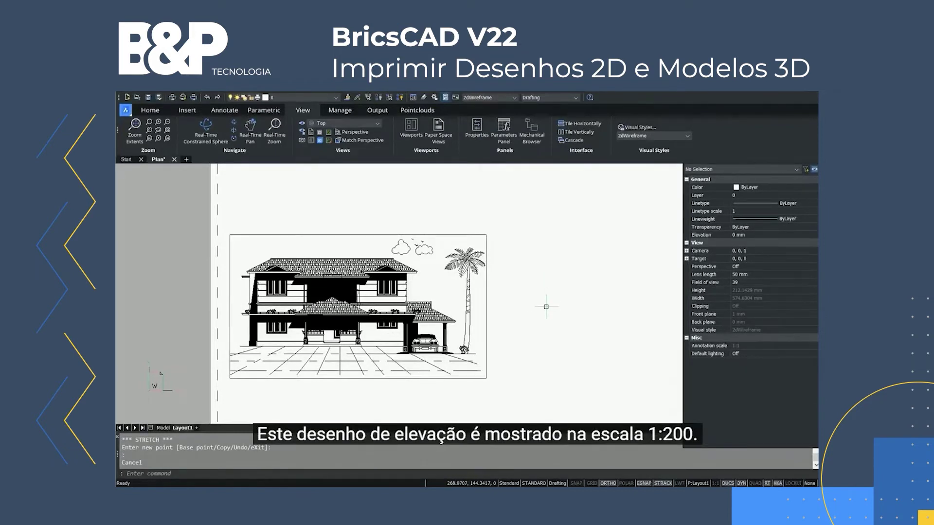
# - Turn snap on and create a second viewport to the right of the front elevation viewport, matching its height
pyautogui.scroll(-2, 546, 305)
pyautogui.press('F9')
pyautogui.press('Escape')
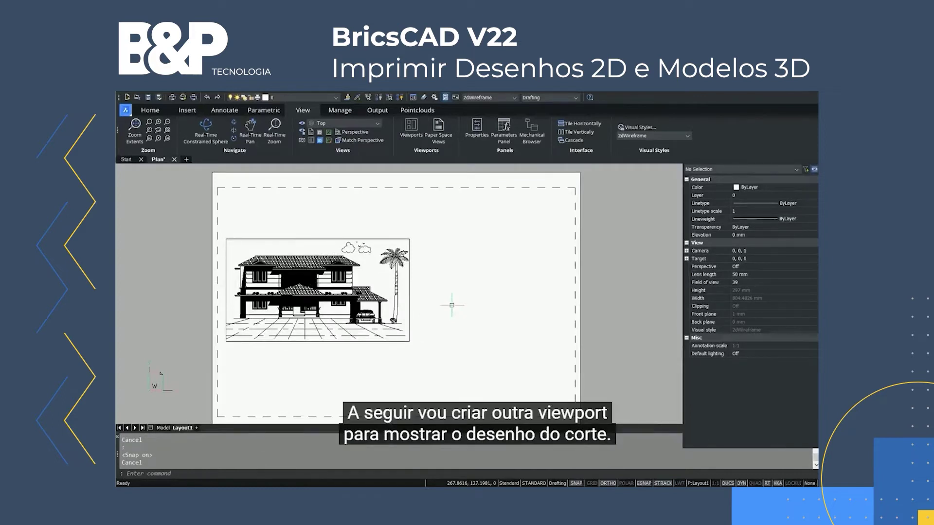
pyautogui.click(411, 127)
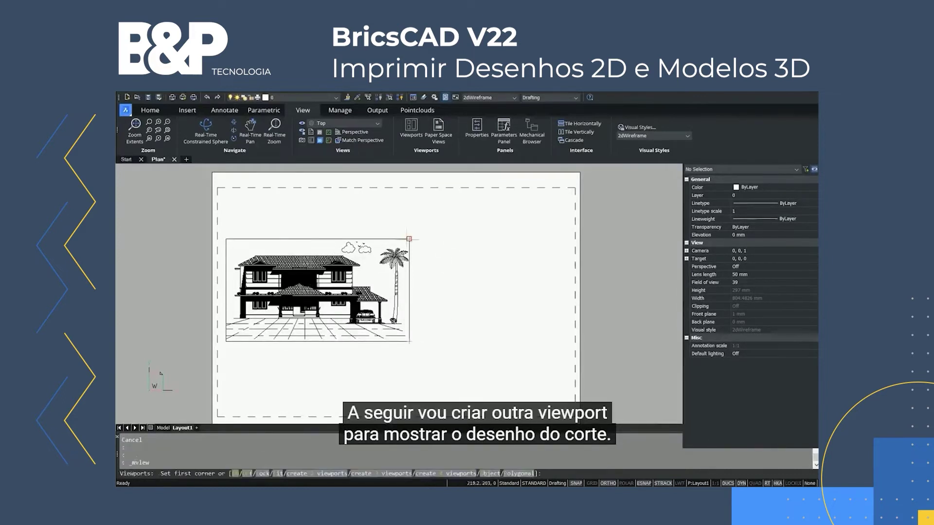
pyautogui.click(415, 238)
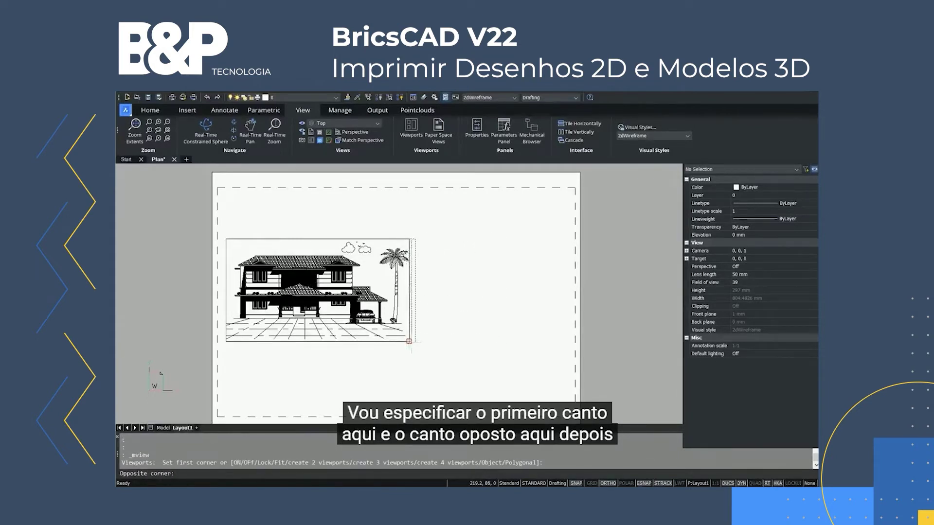
pyautogui.click(570, 342)
# - Activate the second viewport, frame the side view of the house with the car inside it, and return to paper space
pyautogui.doubleClick(501, 278)
pyautogui.moveTo(524, 277); pyautogui.dragTo(468, 313, button='middle')
pyautogui.scroll(5, 471, 299)
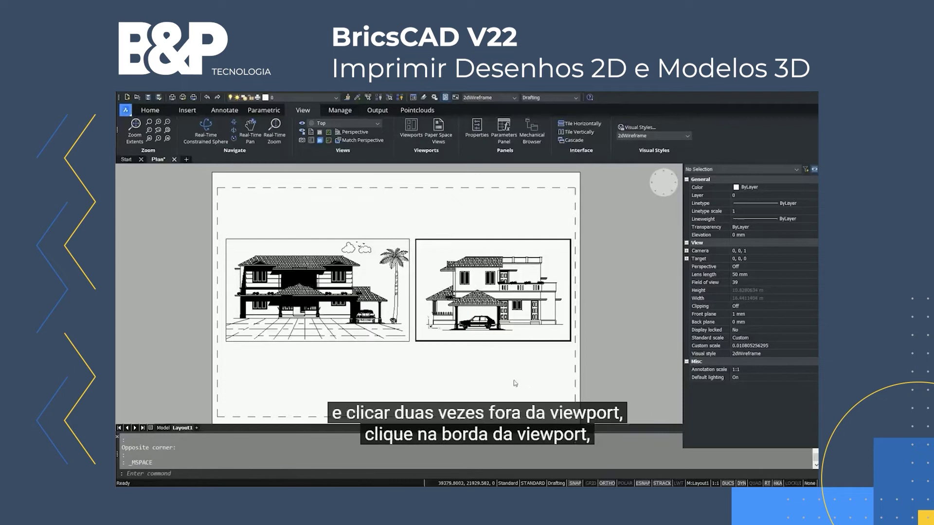
pyautogui.doubleClick(487, 229)
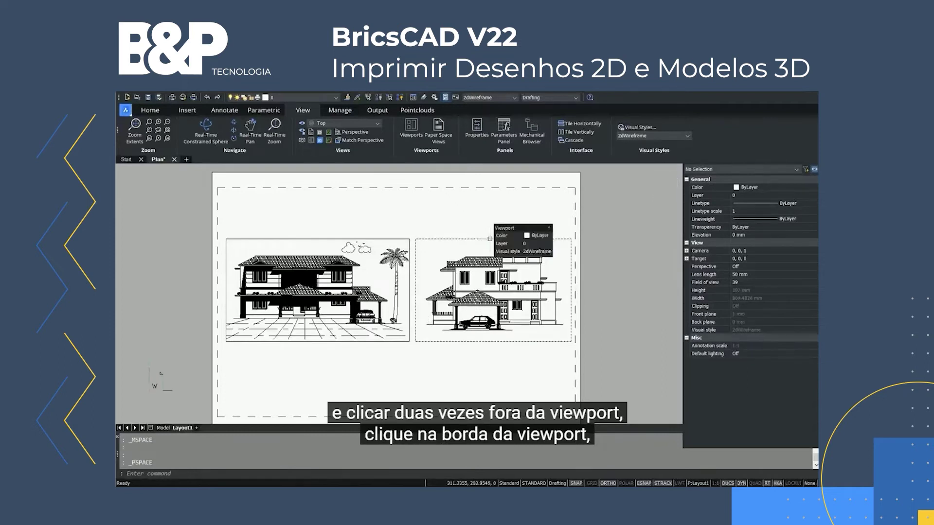
# - Set the standard scale of the side view viewport to 1:100 and deselect it
pyautogui.click(492, 239)
pyautogui.click(753, 361)
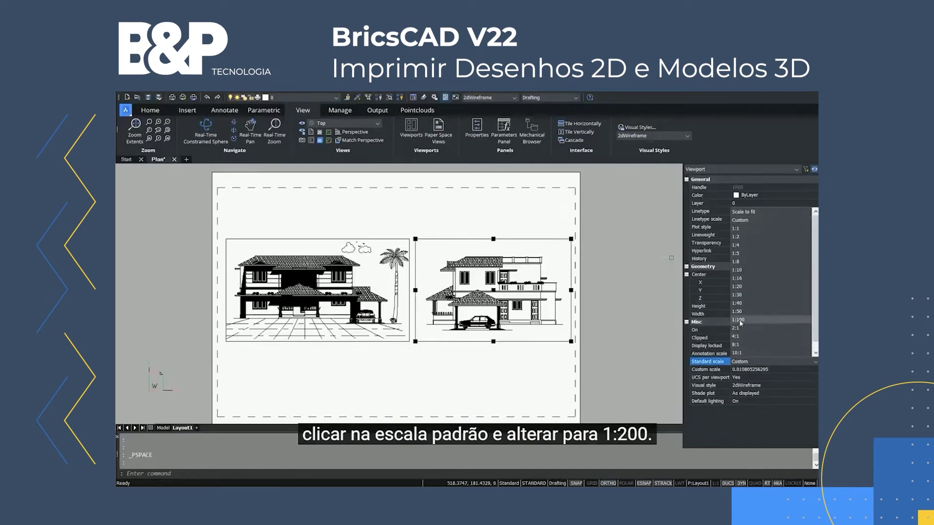
pyautogui.click(742, 320)
pyautogui.press('Escape')
# - Activate the side view viewport, zoom in on its drawing, undo the zoom, and return to paper space
pyautogui.doubleClick(426, 281)
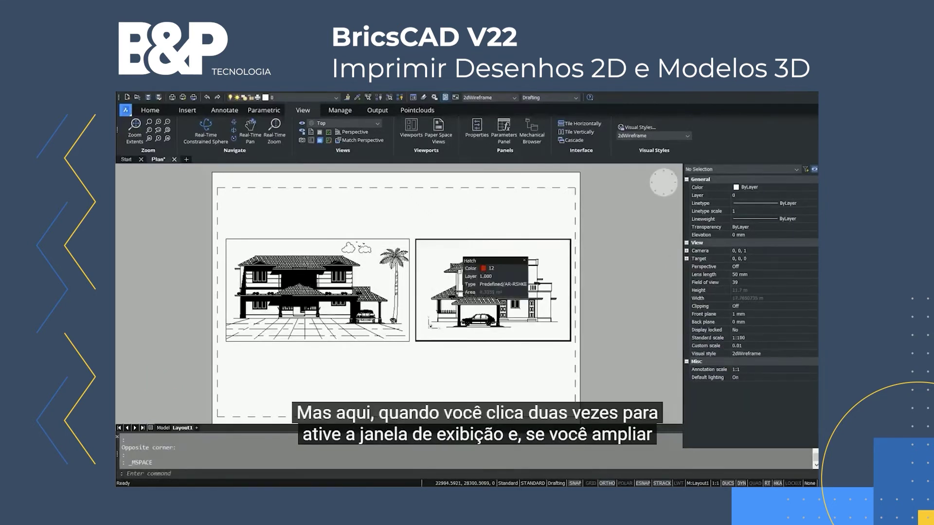
pyautogui.scroll(2, 478, 310)
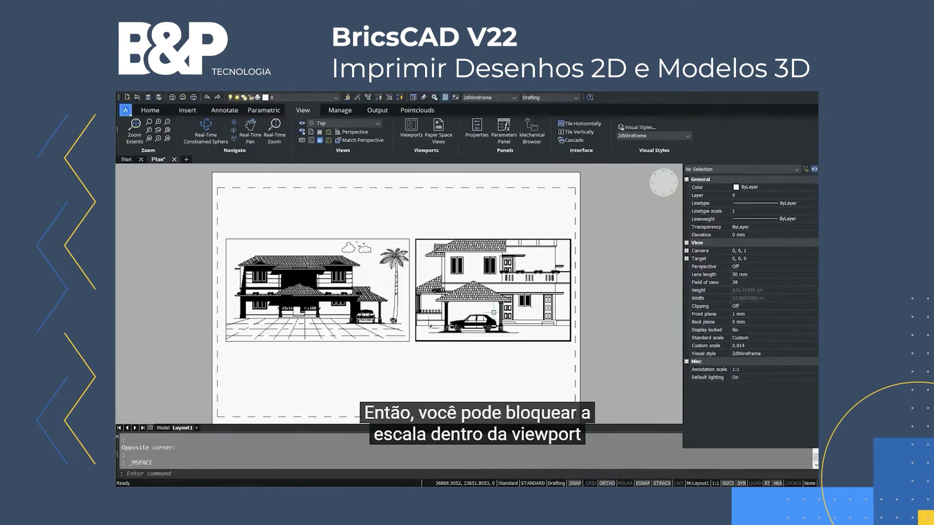
pyautogui.write('u')
pyautogui.press('Return')
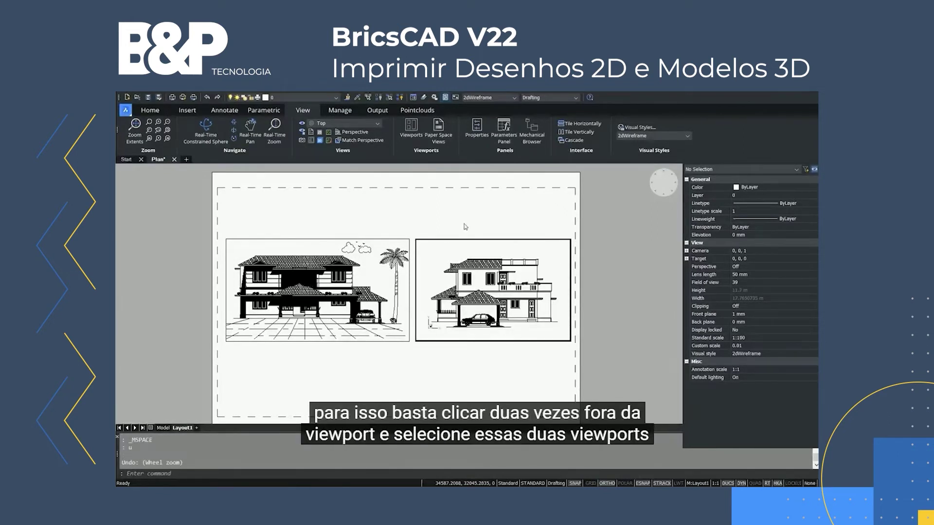
pyautogui.doubleClick(437, 228)
# - Select both viewports on the layout, set Display locked to Yes, and deselect them
pyautogui.click(432, 227)
pyautogui.click(401, 241)
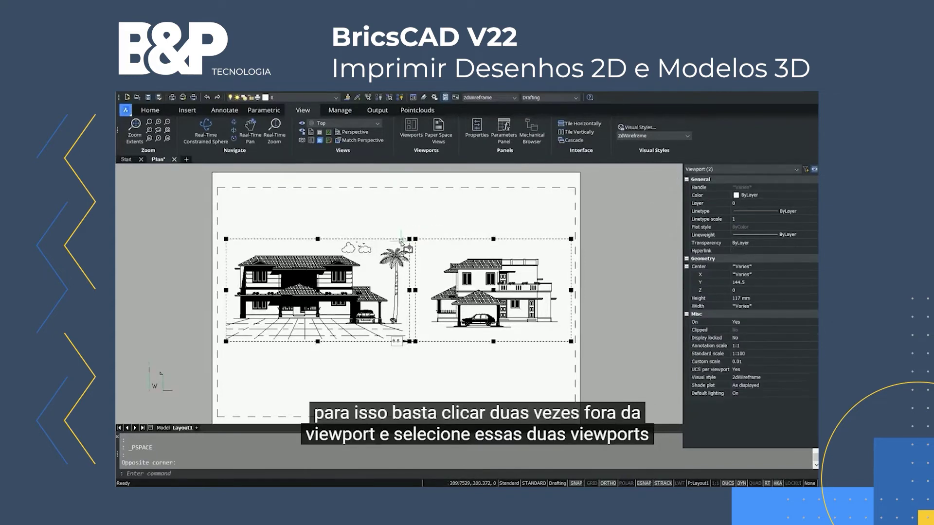
pyautogui.click(748, 337)
pyautogui.click(747, 338)
pyautogui.click(739, 354)
pyautogui.press('Escape')
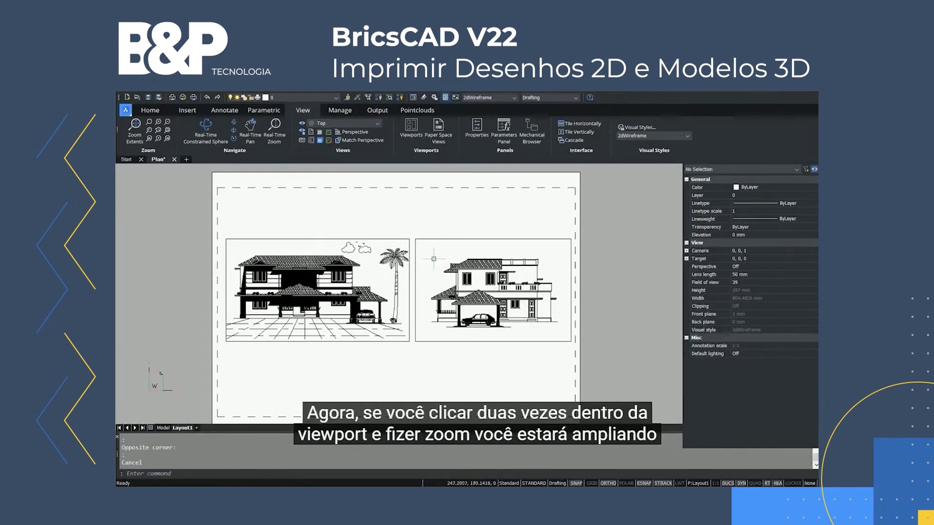
# - Check the display lock by zooming in and out with the side view viewport active, and return to paper space
pyautogui.doubleClick(433, 263)
pyautogui.scroll(4, 458, 268)
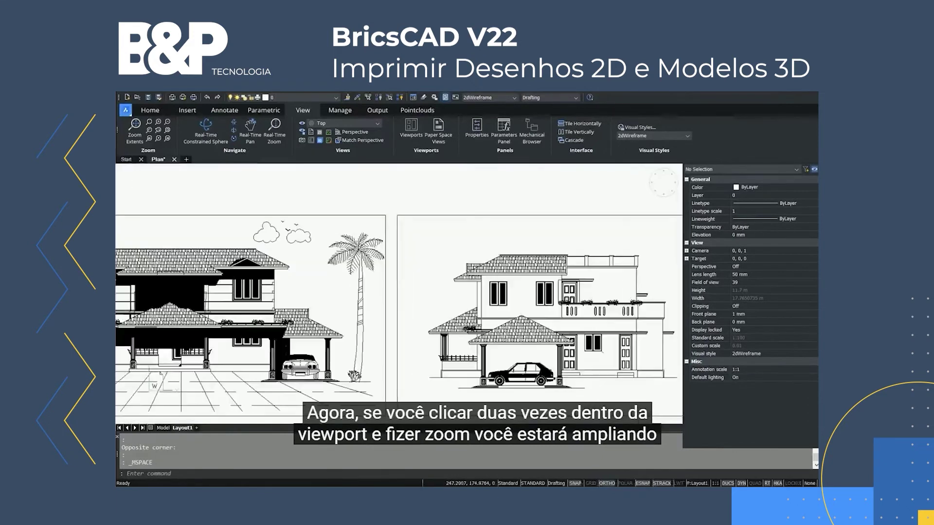
pyautogui.scroll(-4, 412, 263)
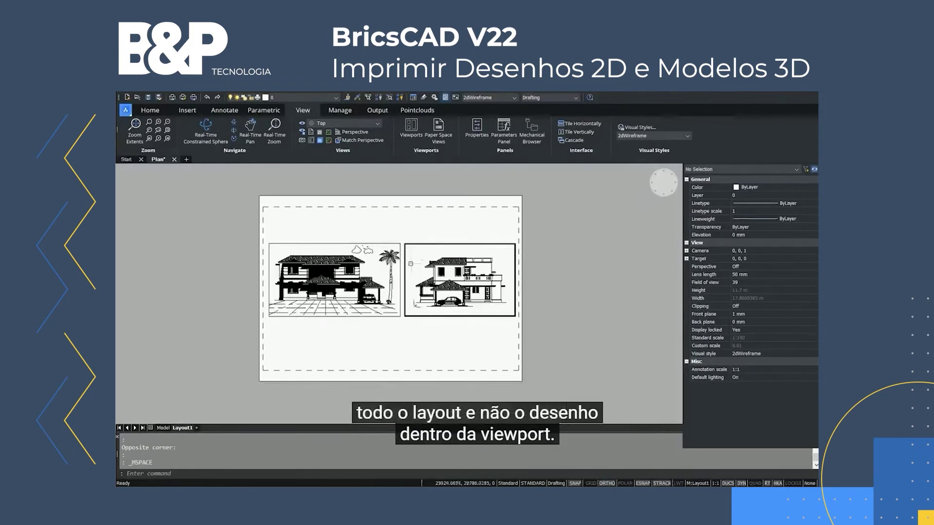
pyautogui.scroll(2, 411, 264)
pyautogui.scroll(-2, 411, 265)
pyautogui.scroll(1, 411, 266)
pyautogui.doubleClick(308, 175)
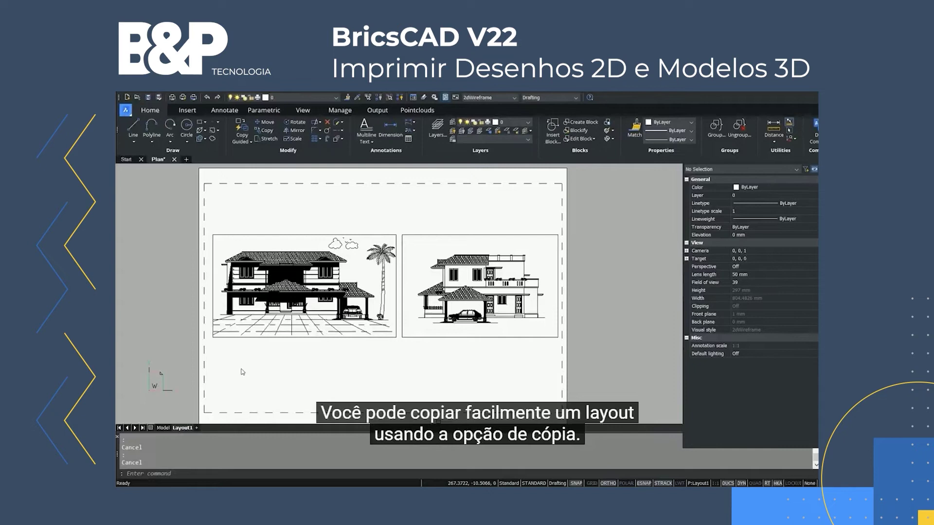
# - Copy Layout1 to a new layout named Plans
pyautogui.rightClick(184, 431)
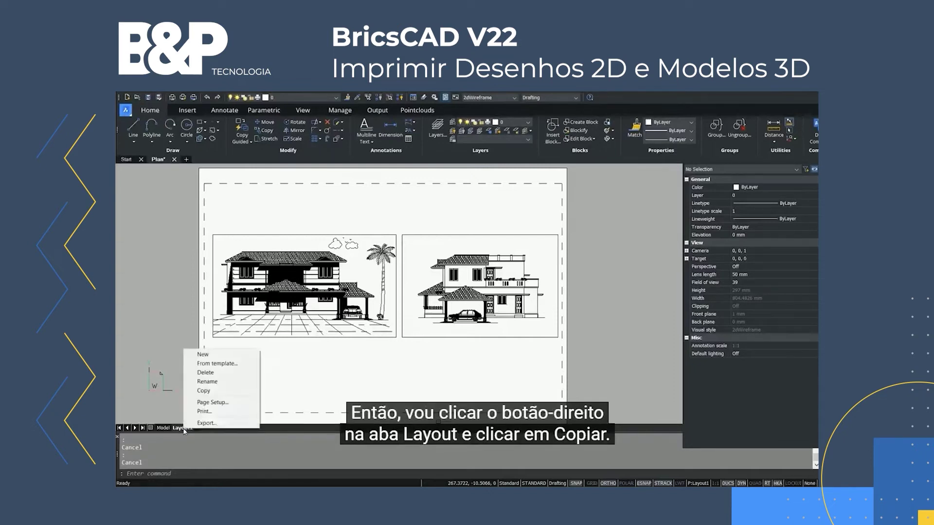
pyautogui.click(204, 391)
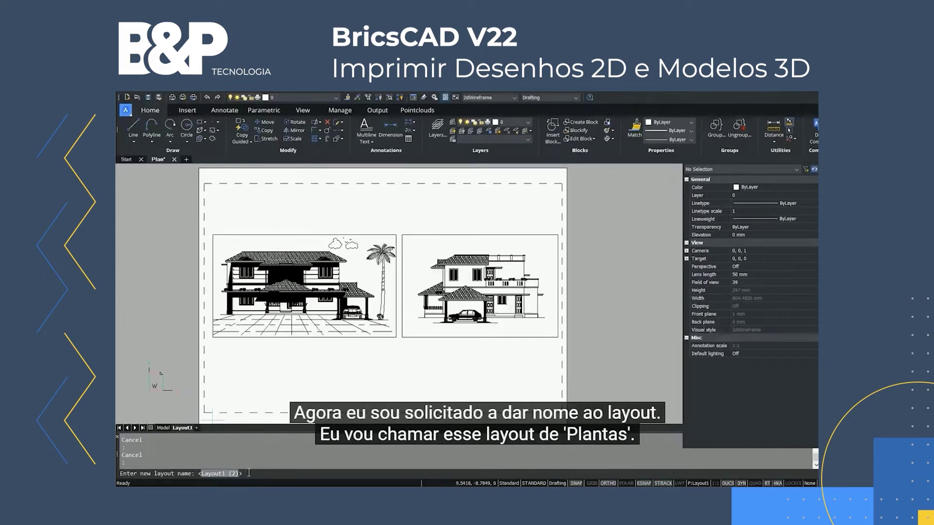
pyautogui.write('Plans')
pyautogui.press('Return')
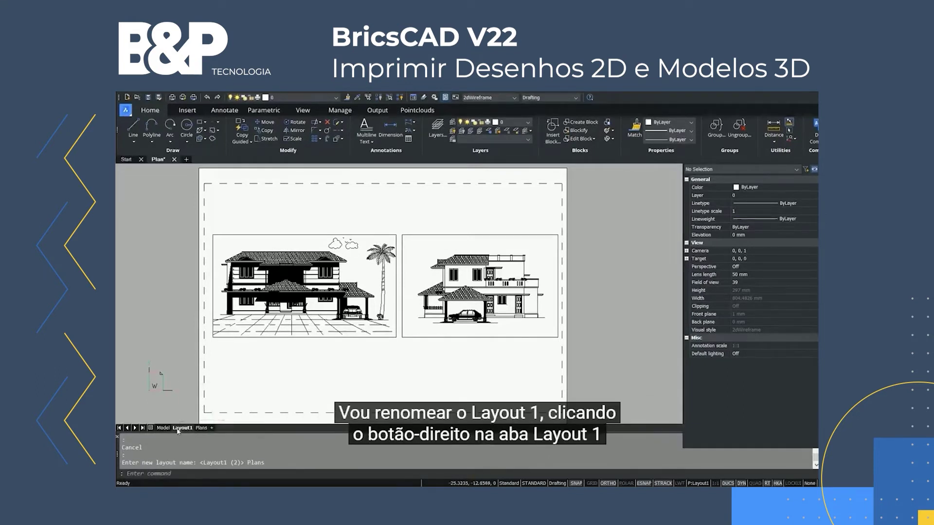
# - Rename Layout1 as "Elvation and Section"
pyautogui.rightClick(178, 431)
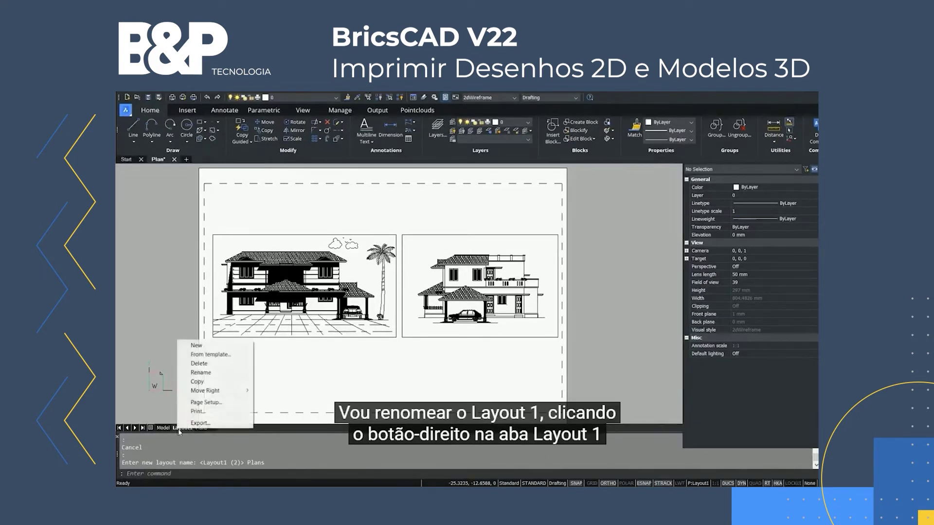
pyautogui.click(214, 373)
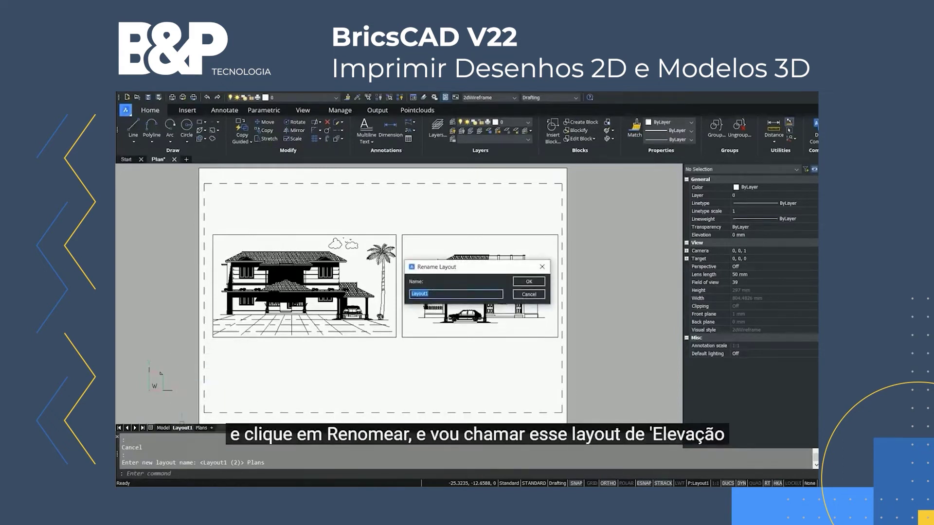
pyautogui.write('Se')
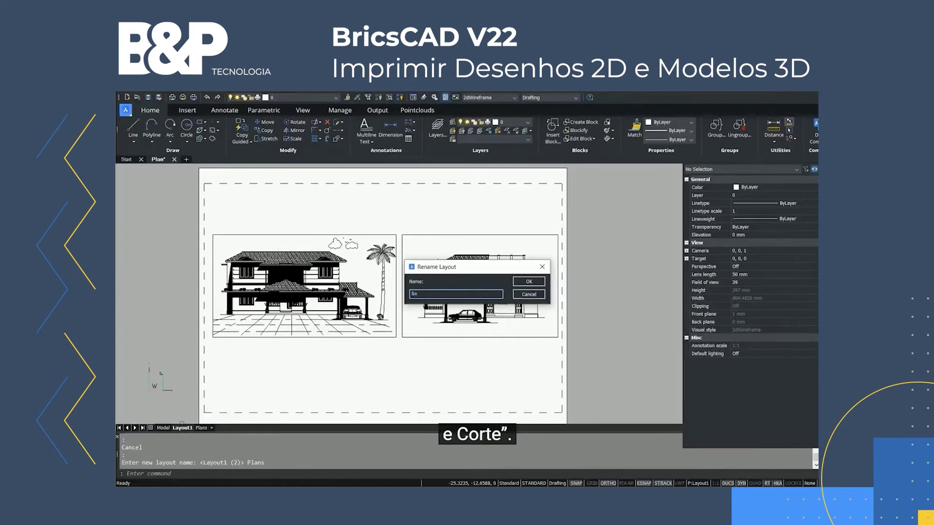
pyautogui.write('lvation and Section')
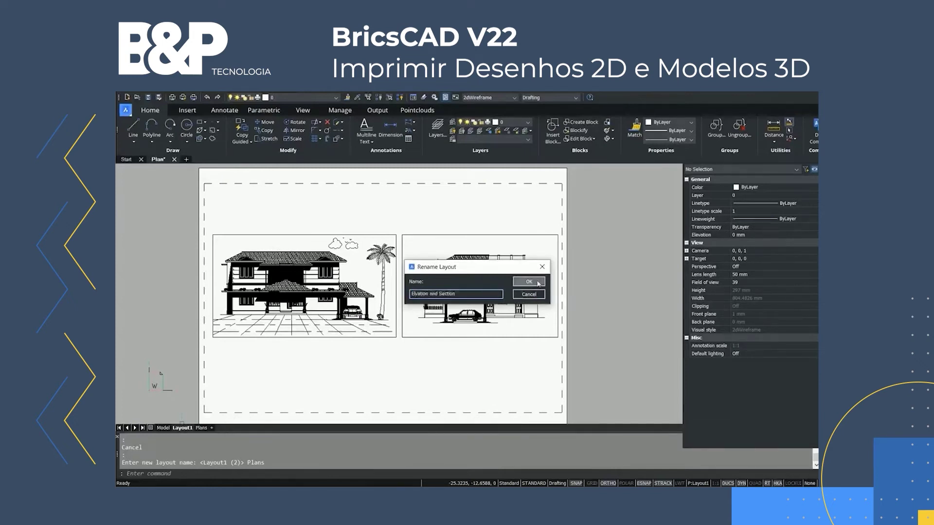
pyautogui.click(528, 282)
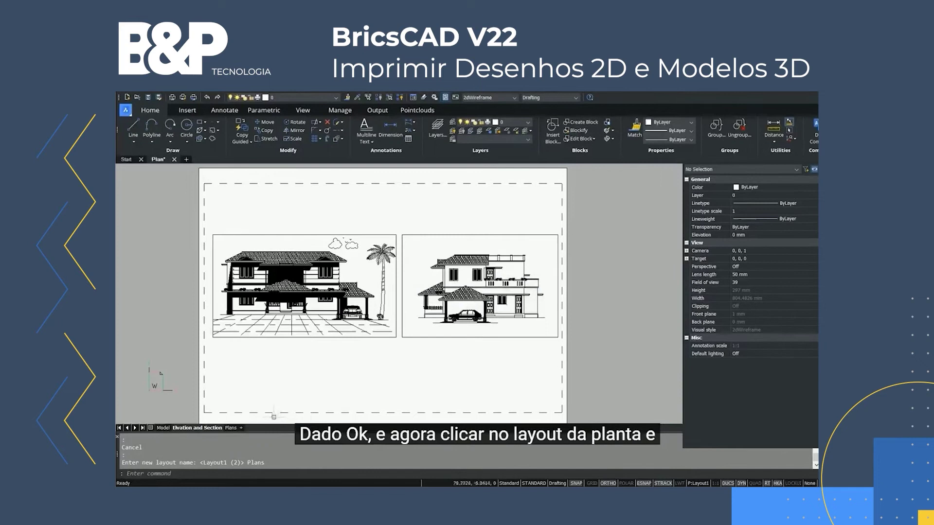
# - Activate the Plans layout and accept its page setup with Print As PDF.pc3, ISO A3 paper, 1:1 scale and monochrome.ctb
pyautogui.click(230, 428)
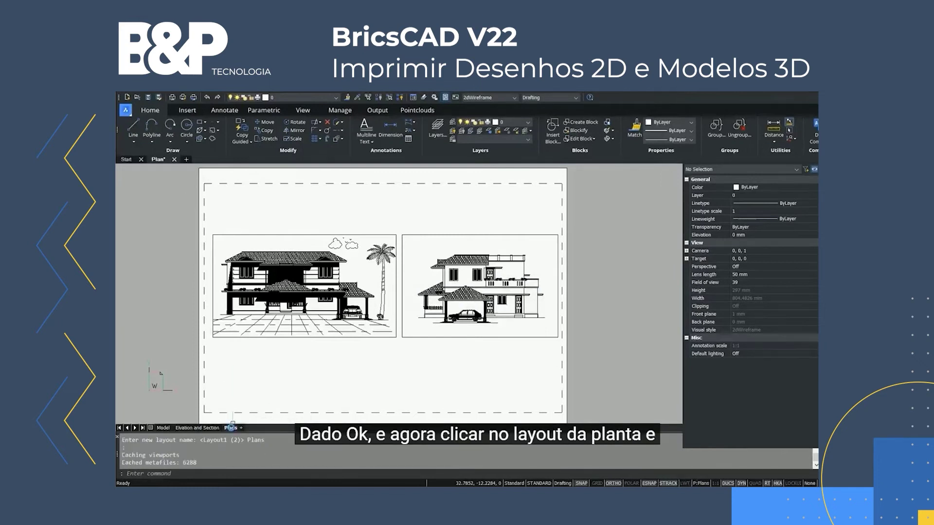
pyautogui.rightClick(232, 429)
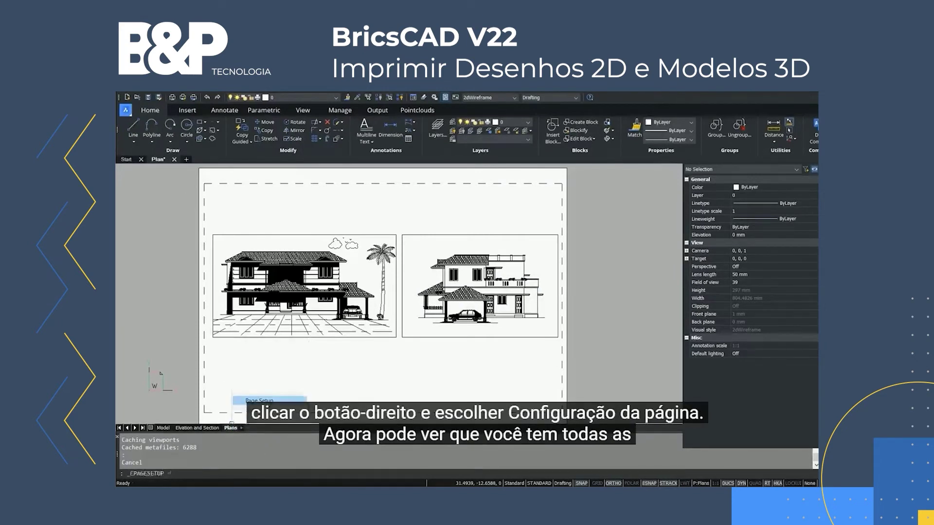
pyautogui.click(259, 401)
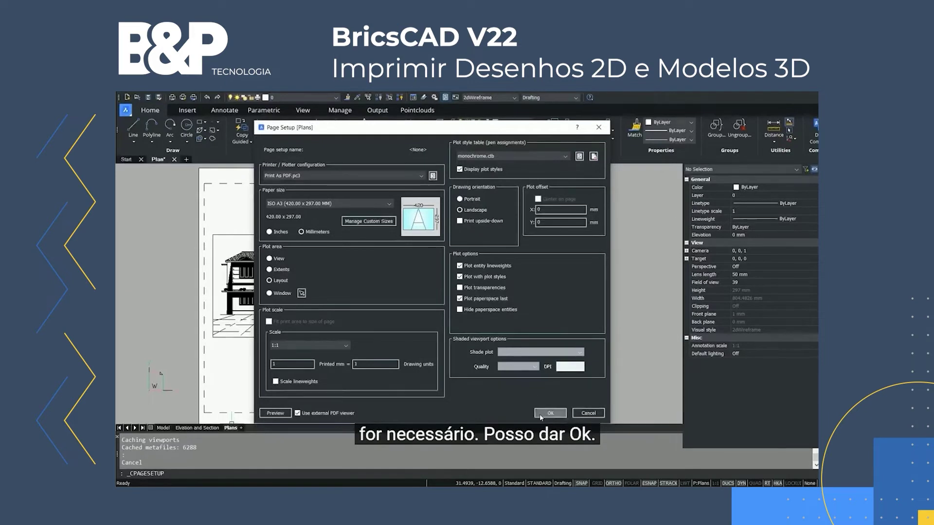
pyautogui.click(539, 414)
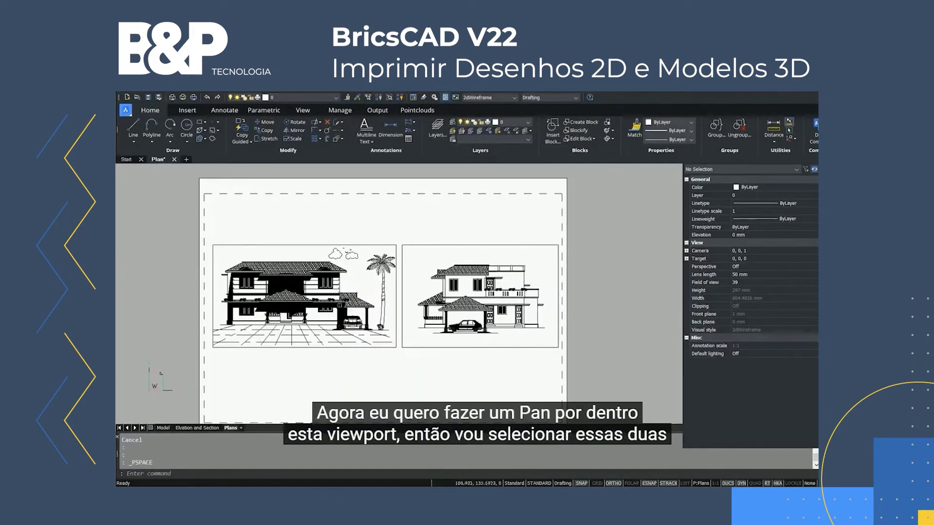
# - Select both viewports on the Plans layout, set Display locked to No, and deselect them
pyautogui.click(415, 232)
pyautogui.click(385, 248)
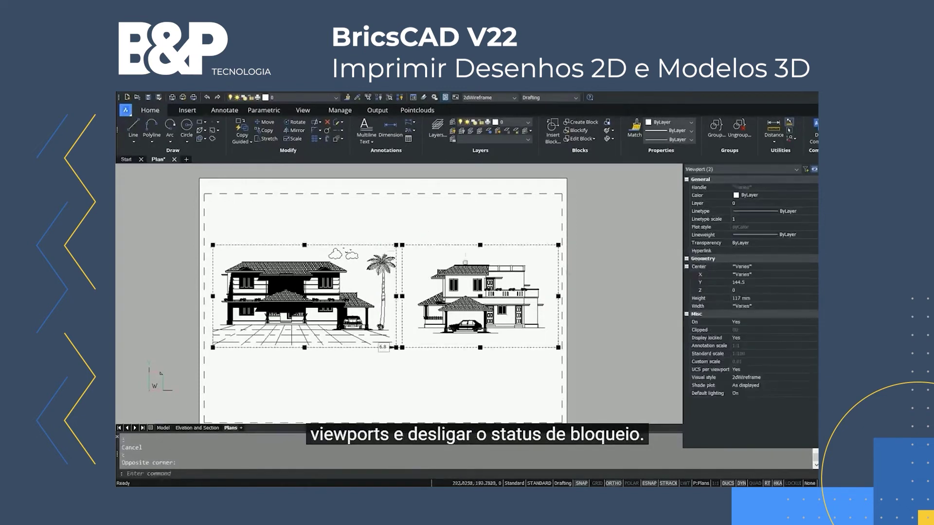
pyautogui.click(736, 337)
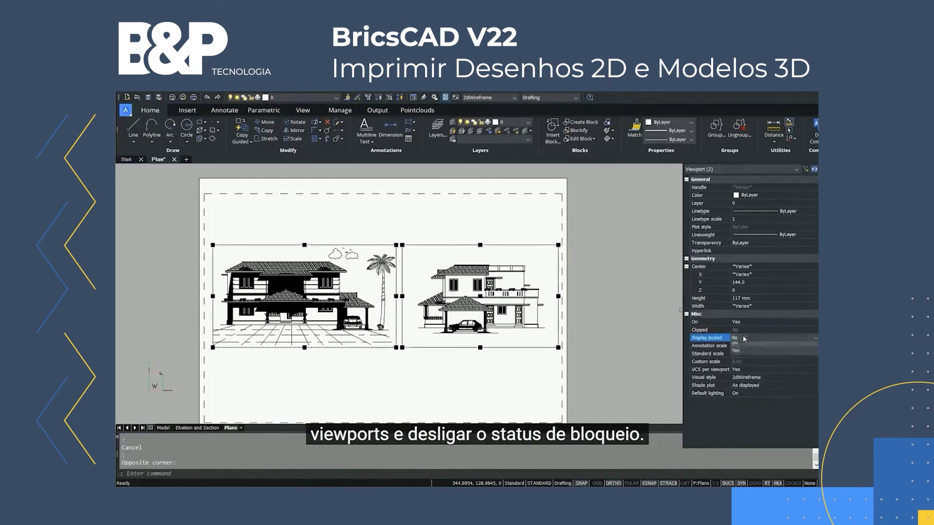
pyautogui.click(740, 350)
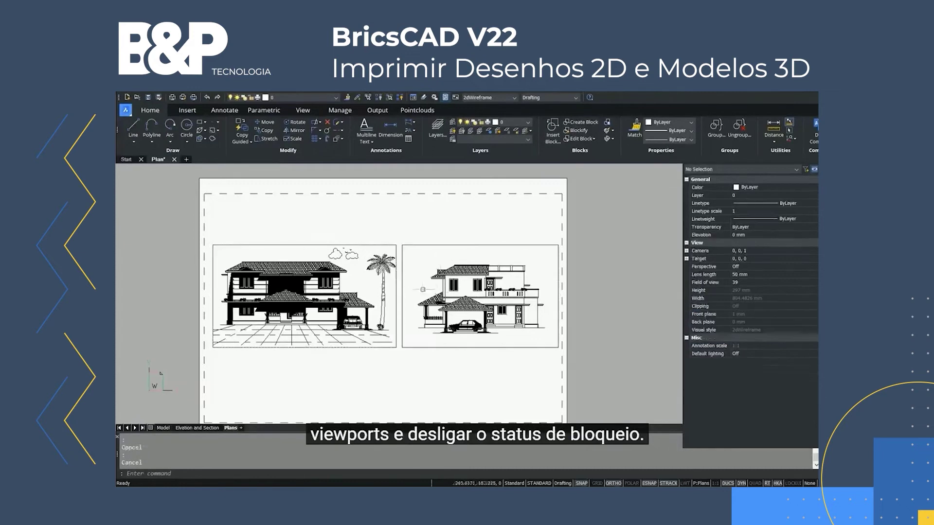
pyautogui.press('Escape')
# - Activate the front elevation viewport, pan it to the ground floor plan, undo the excess panning, and return to paper space
pyautogui.doubleClick(364, 287)
pyautogui.moveTo(337, 321); pyautogui.dragTo(349, 252, button='middle')
pyautogui.moveTo(317, 319); pyautogui.dragTo(307, 256, button='middle')
pyautogui.hotkey('ctrl', 'z')
pyautogui.hotkey('ctrl', 'z')
pyautogui.hotkey('ctrl', 'z')
pyautogui.doubleClick(372, 236)
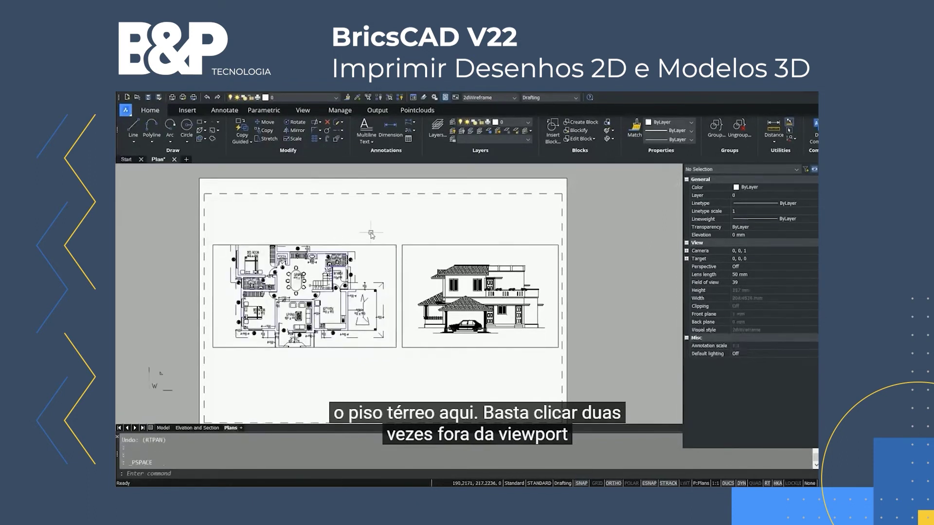
# - Stretch the ground floor viewport's top edge upward and bottom edge downward to fit the whole plan, and deselect it
pyautogui.click(314, 245)
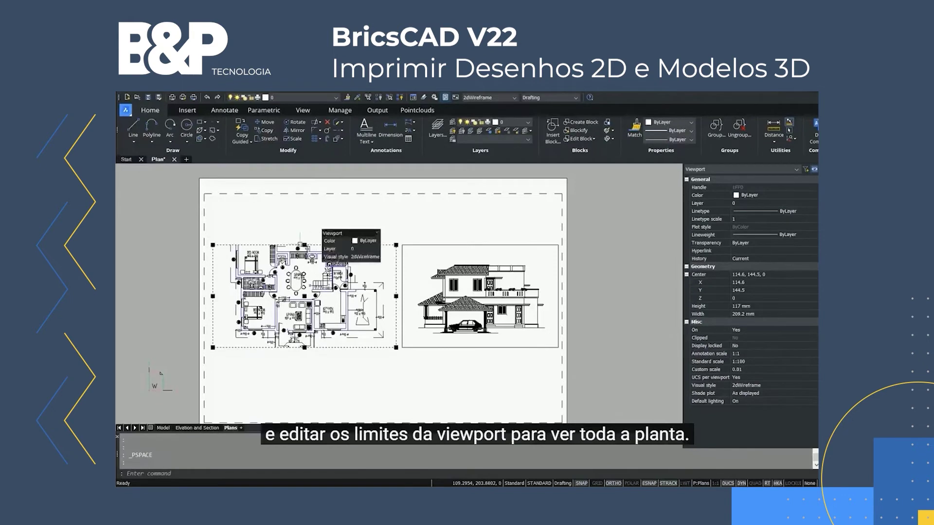
pyautogui.click(305, 245)
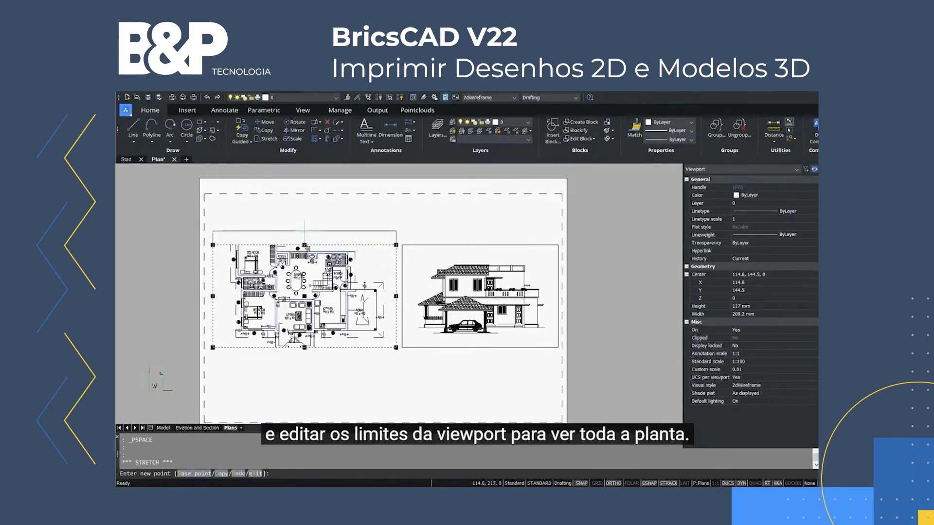
pyautogui.click(304, 231)
pyautogui.click(304, 348)
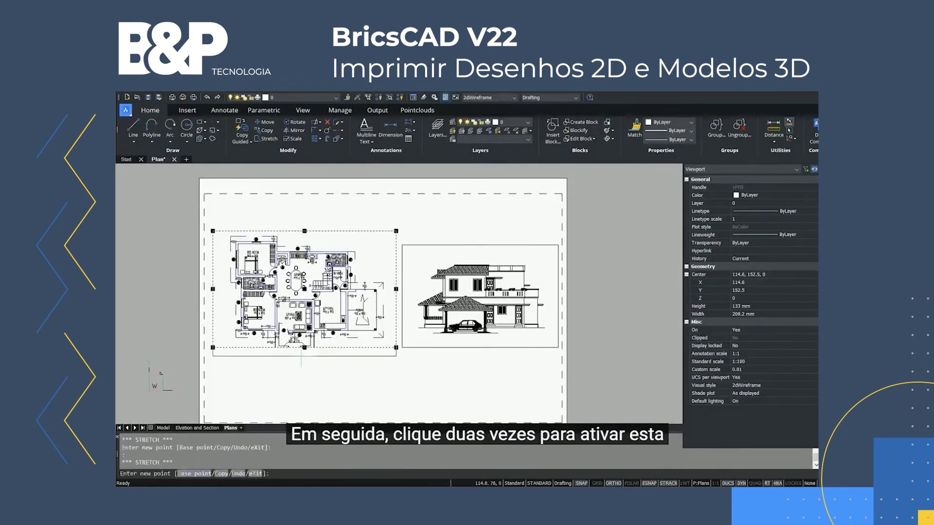
pyautogui.click(304, 372)
pyautogui.press('Escape')
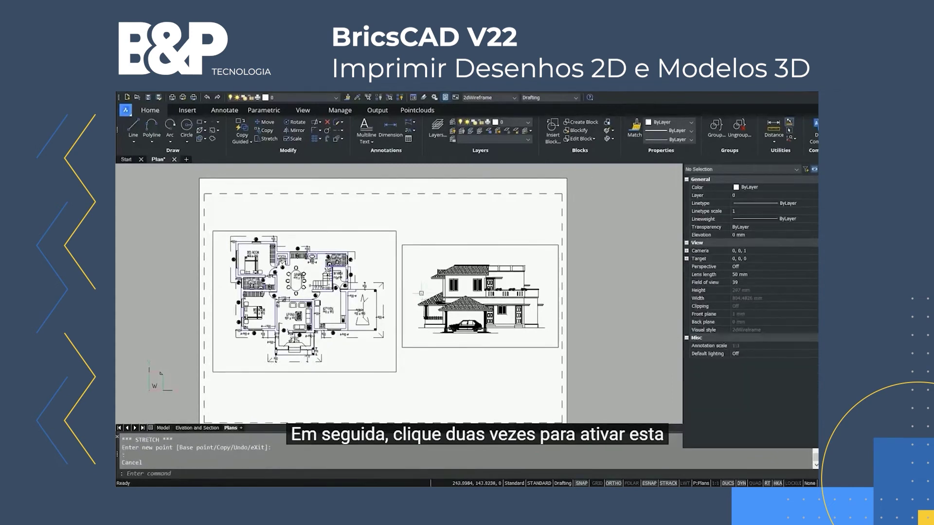
# - Activate the side view viewport, pan it to the second floor plan, and return to paper space
pyautogui.doubleClick(422, 289)
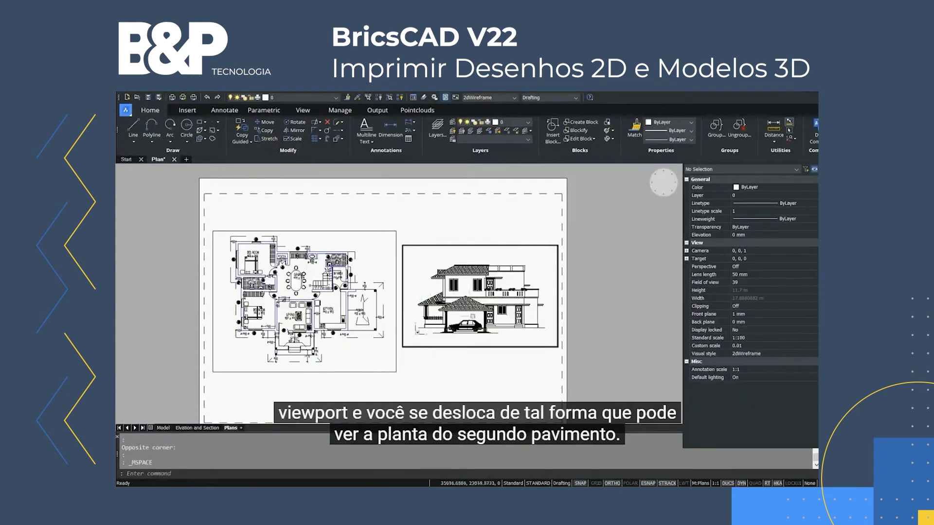
pyautogui.moveTo(474, 334); pyautogui.dragTo(472, 261, button='middle')
pyautogui.moveTo(470, 337)
pyautogui.mouseDown(button='middle')
pyautogui.moveTo(458, 315)
pyautogui.moveTo(466, 279)
pyautogui.mouseUp(button='middle')
pyautogui.doubleClick(461, 234)
# - Stretch the second floor viewport's edges to match the ground floor viewport's height and meet its right edge
pyautogui.click(468, 246)
pyautogui.press('Escape')
pyautogui.press('Escape')
pyautogui.click(469, 246)
pyautogui.click(480, 246)
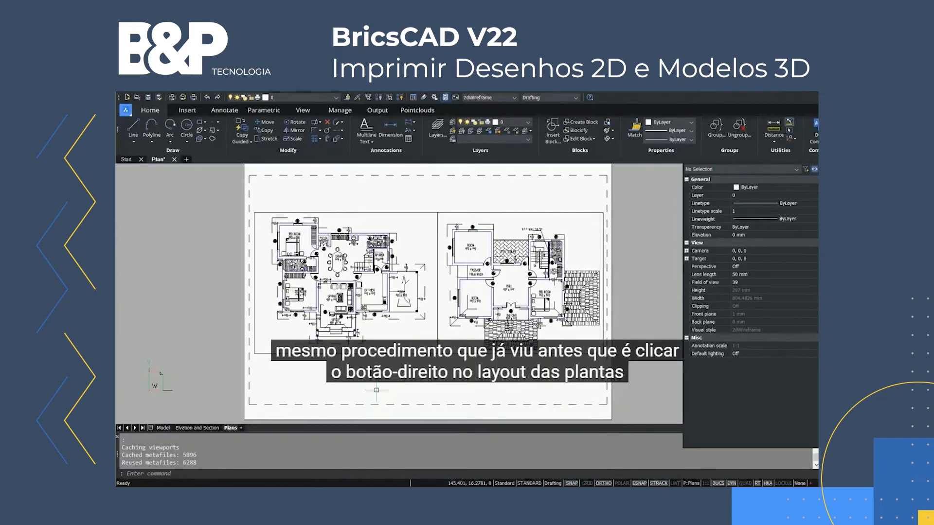
# - Review the print settings of the Plans layout and close them without printing
pyautogui.rightClick(230, 427)
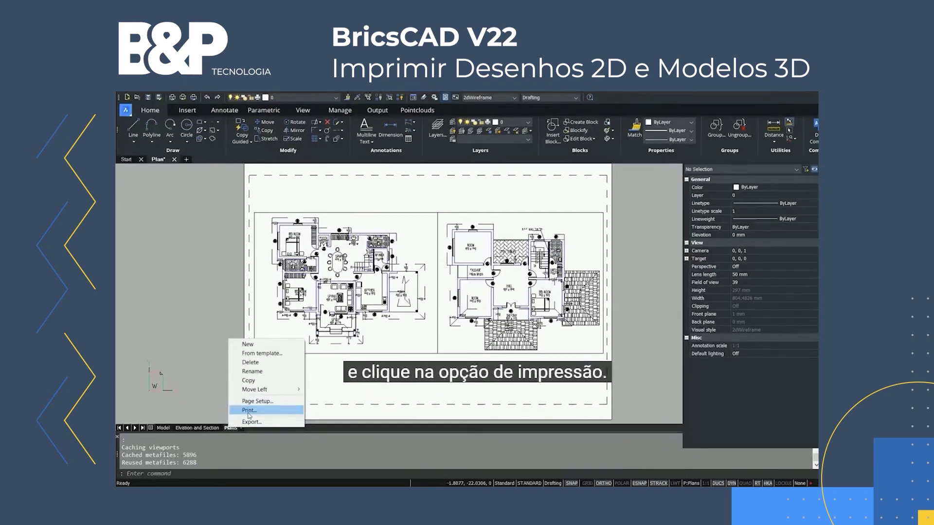
pyautogui.click(249, 413)
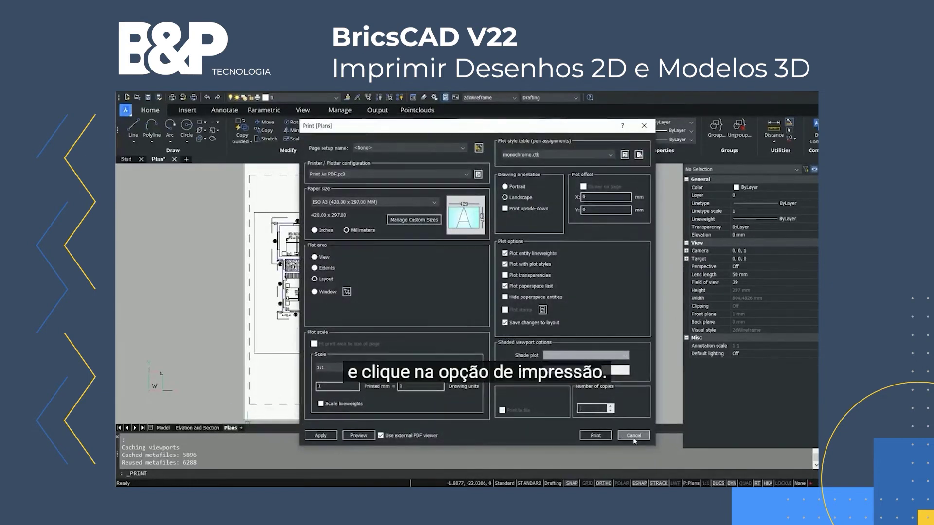
pyautogui.click(633, 435)
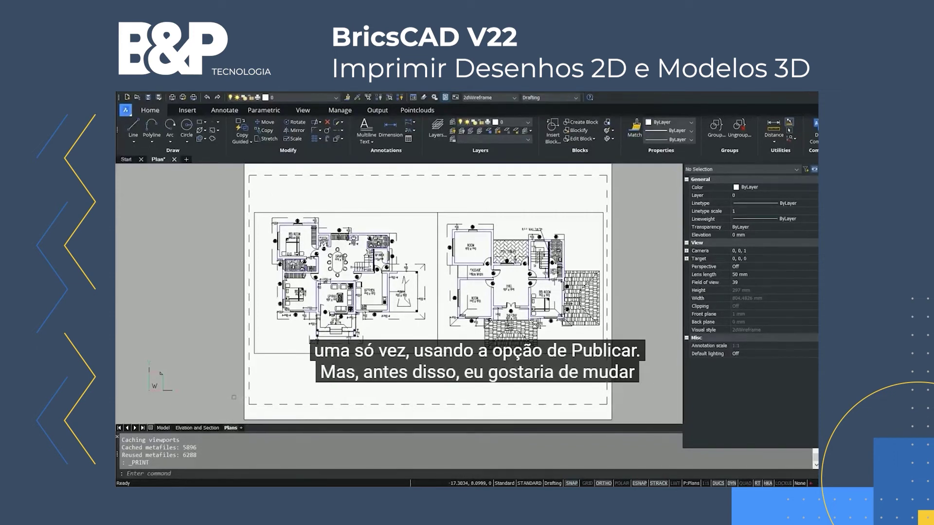
# - Open the model space page setup and define a plot window enclosing both elevations and both floor plans
pyautogui.click(164, 428)
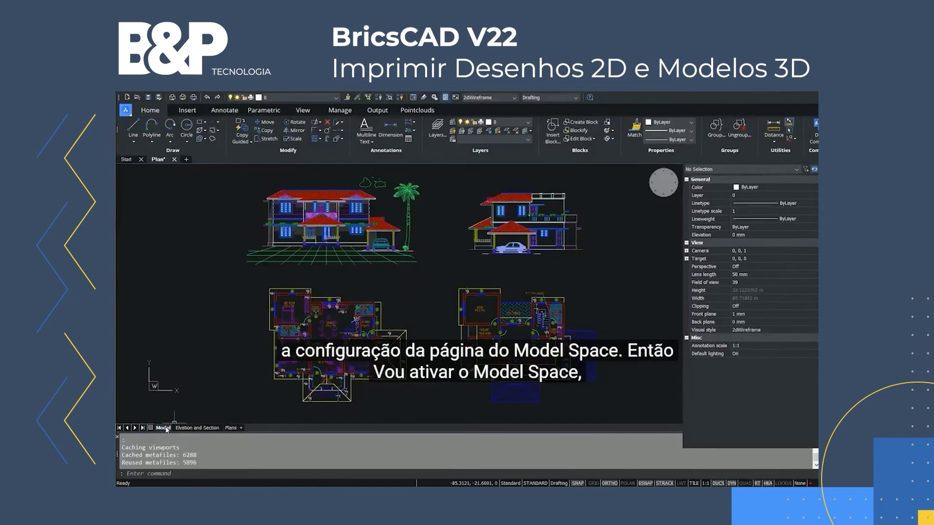
pyautogui.rightClick(166, 429)
pyautogui.click(200, 414)
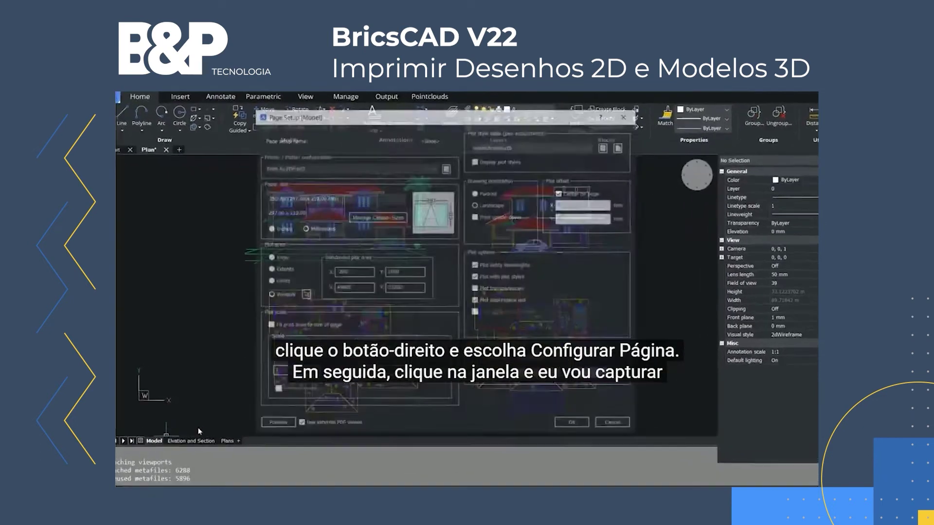
pyautogui.click(307, 295)
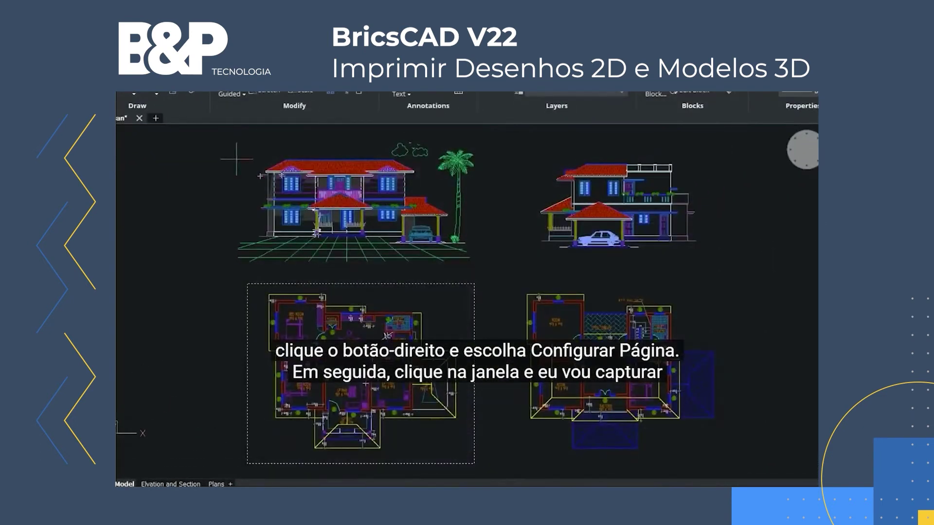
pyautogui.click(205, 128)
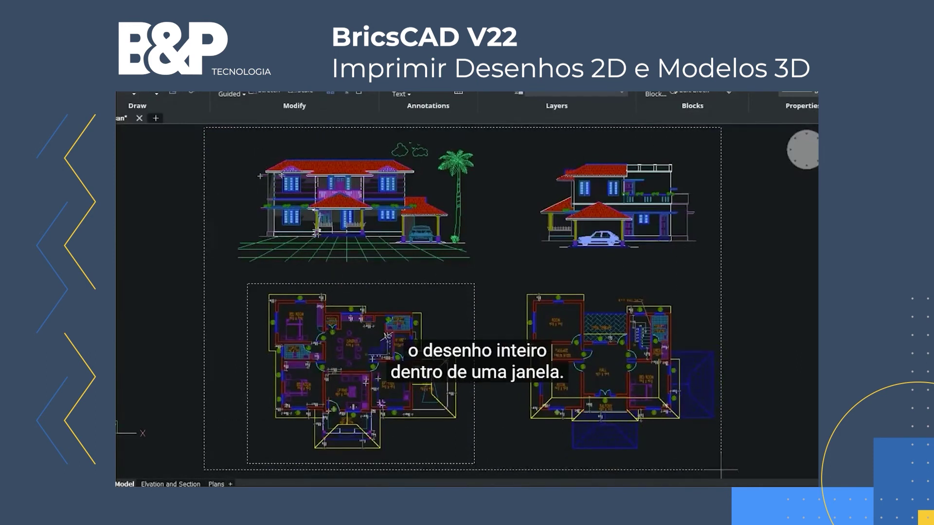
pyautogui.click(740, 467)
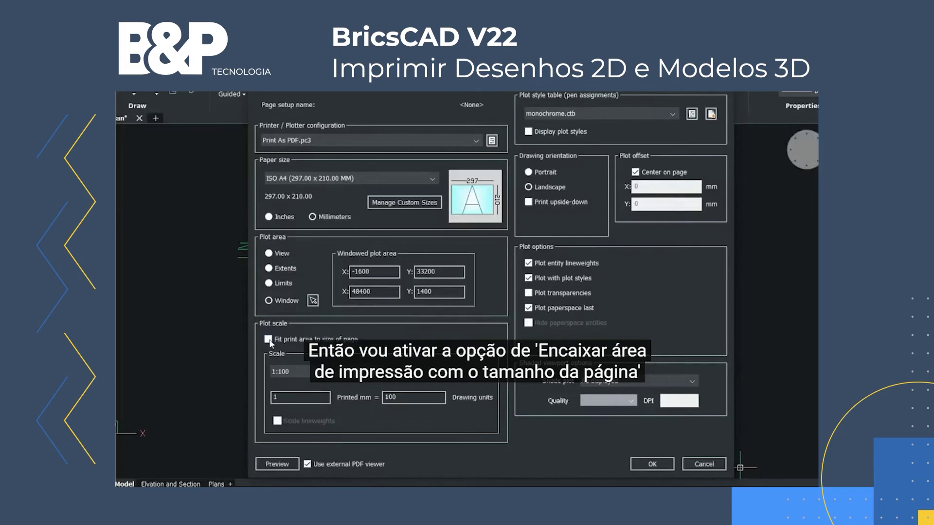
# - Fit the model space plot to the page, set the paper to landscape ISO A3 (420.00 x 297.00 MM), and accept the page setup
pyautogui.click(268, 340)
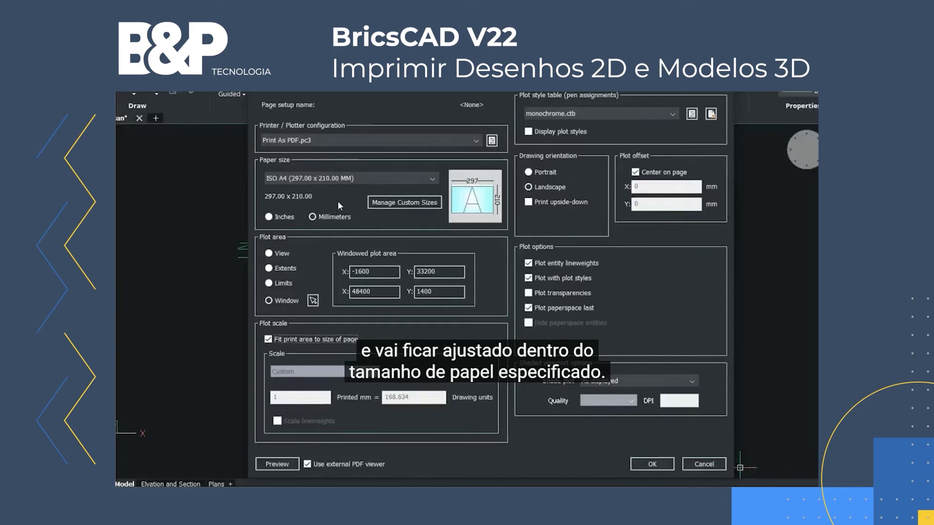
pyautogui.click(434, 178)
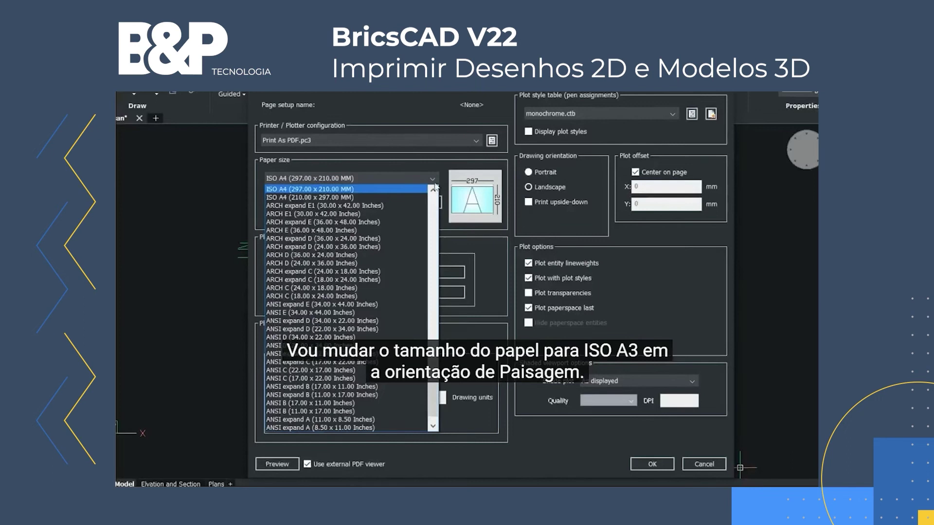
pyautogui.scroll(5, 340, 292)
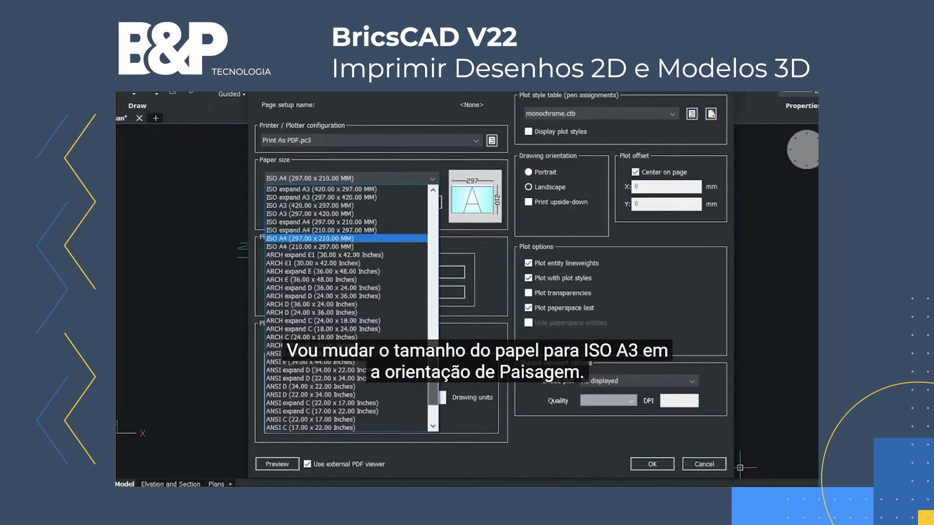
pyautogui.click(314, 279)
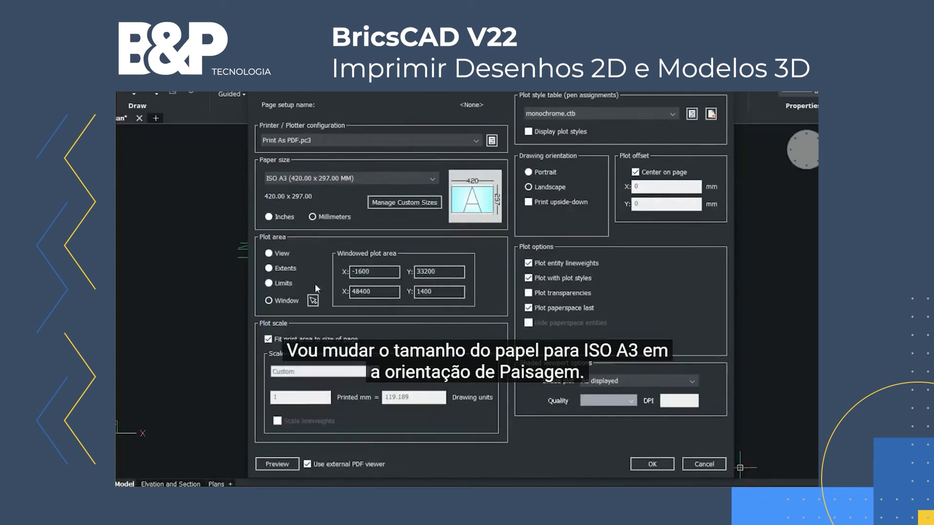
pyautogui.click(643, 463)
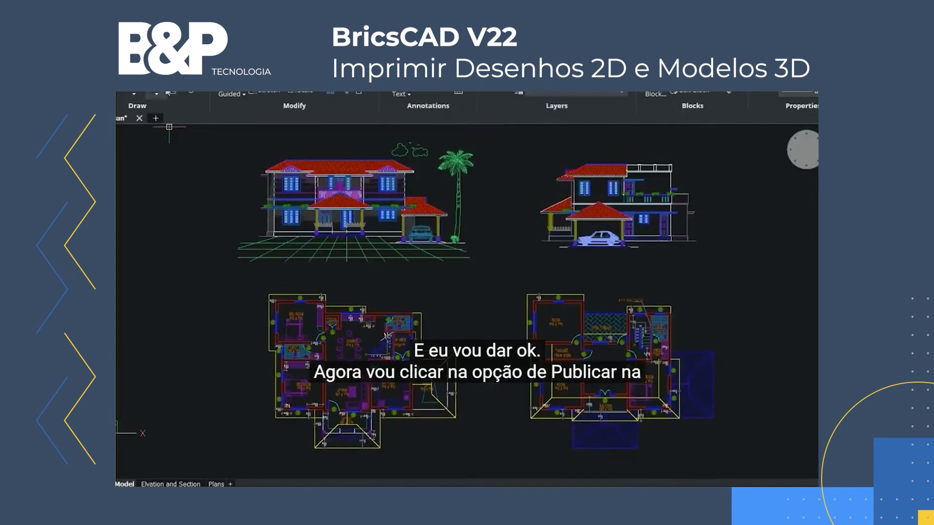
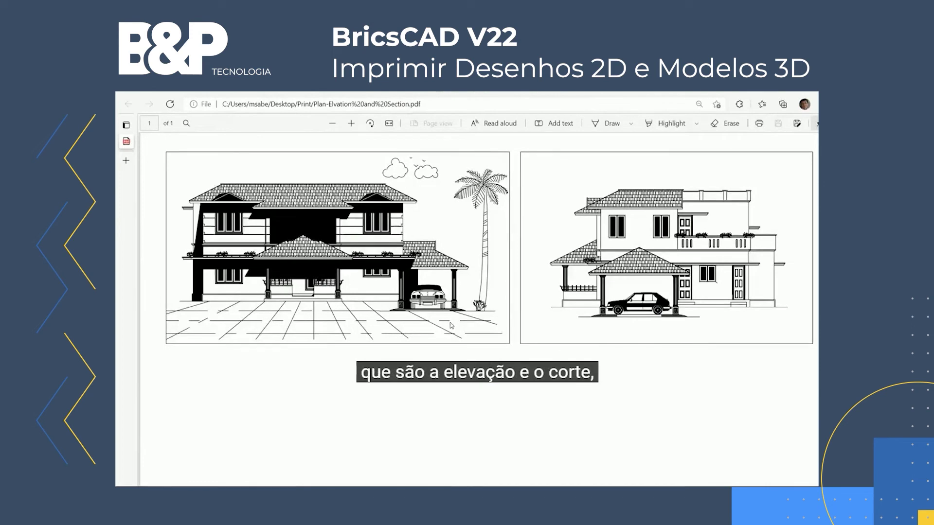
# - Close the published elevation and section PDF, review Plan-Plans.pdf, and close it
pyautogui.hotkey('alt', 'F4')
pyautogui.doubleClick(266, 204)
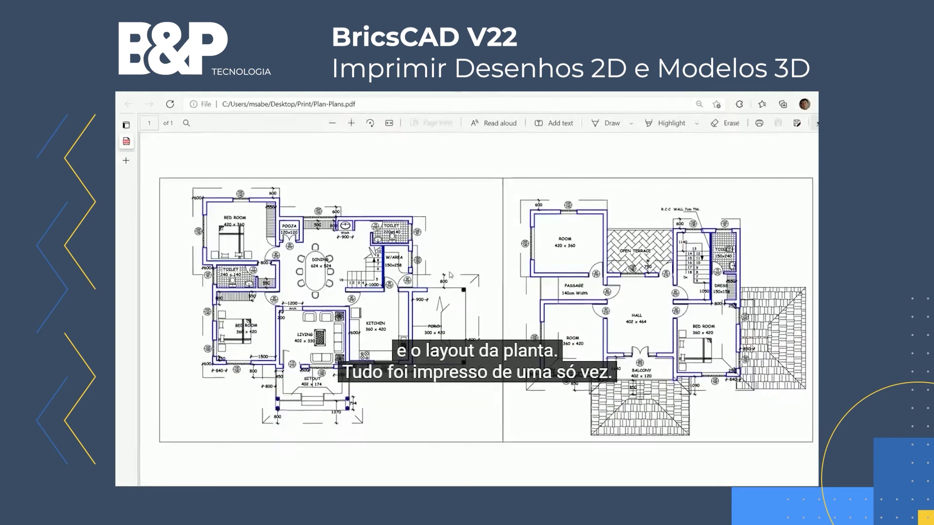
pyautogui.scroll(-1, 437, 287)
pyautogui.scroll(1, 438, 288)
pyautogui.scroll(1, 437, 287)
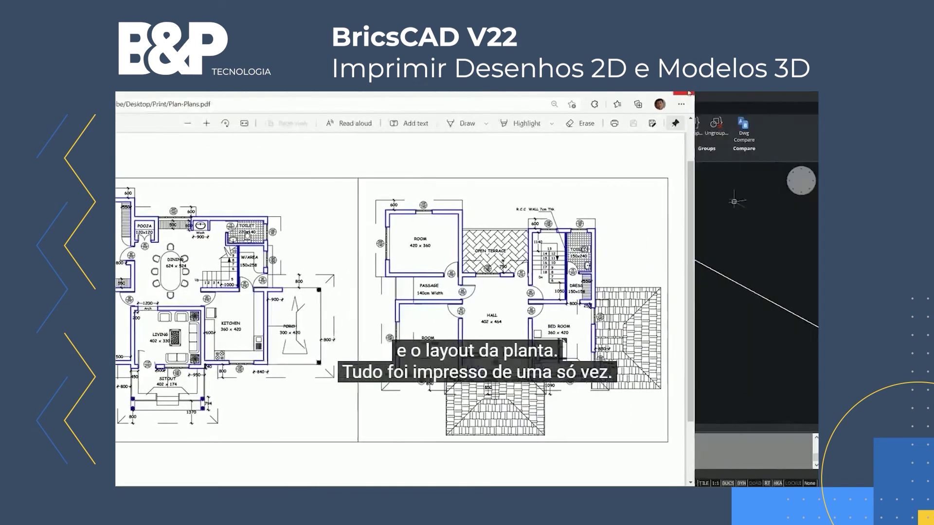
pyautogui.click(327, 93)
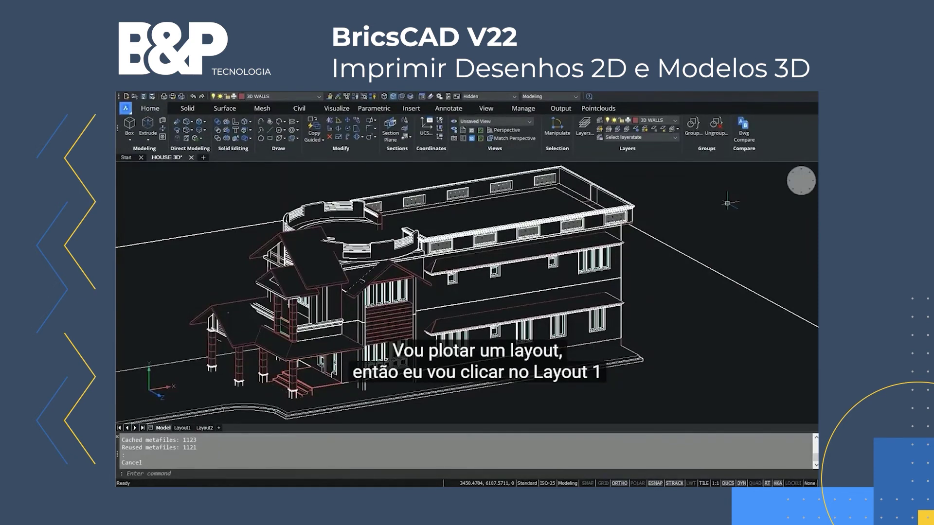
# - Open Layout1 of the HOUSE 3D drawing and erase its default viewport
pyautogui.click(183, 428)
pyautogui.click(568, 202)
pyautogui.write('E')
pyautogui.press('Return')
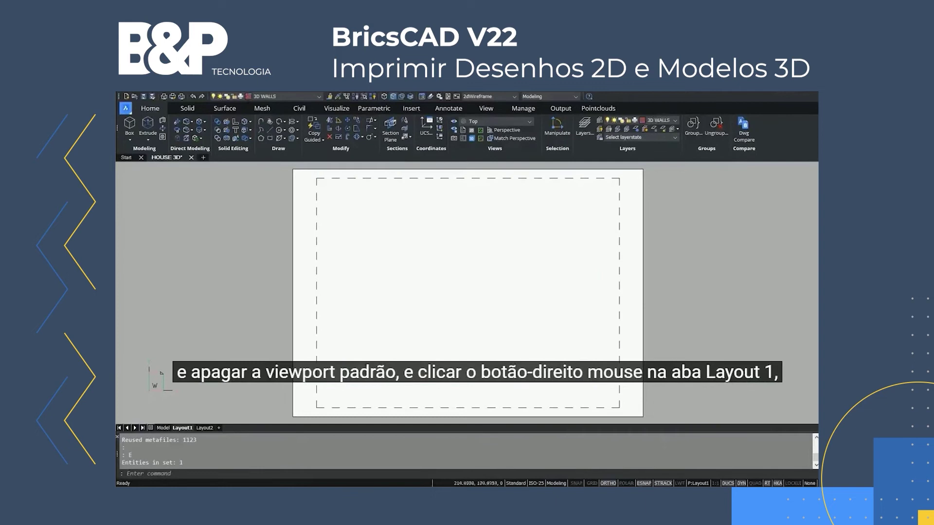
# - Set up the Layout1 page with Print As PDF.pc3, landscape ISO A3 (420.00 x 297.00 MM) paper and the displaycolors.ctb plot style table
pyautogui.rightClick(186, 429)
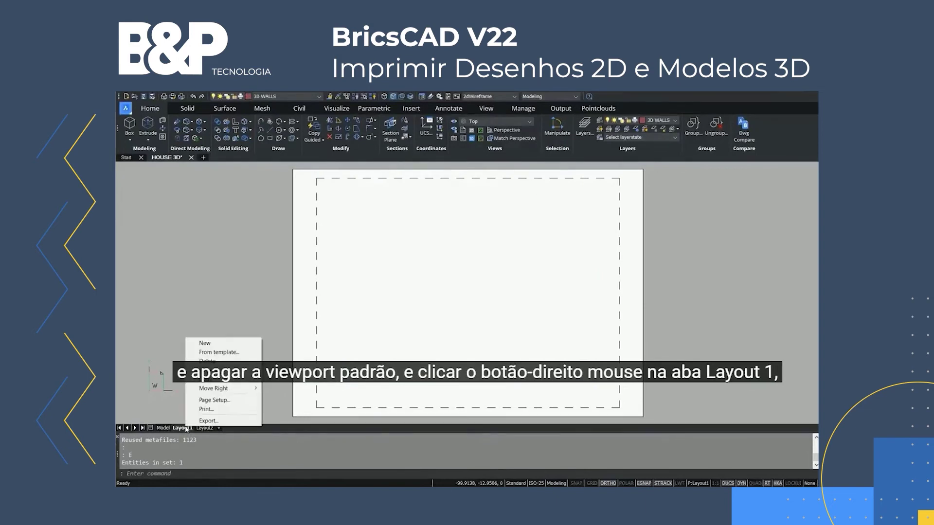
pyautogui.click(214, 400)
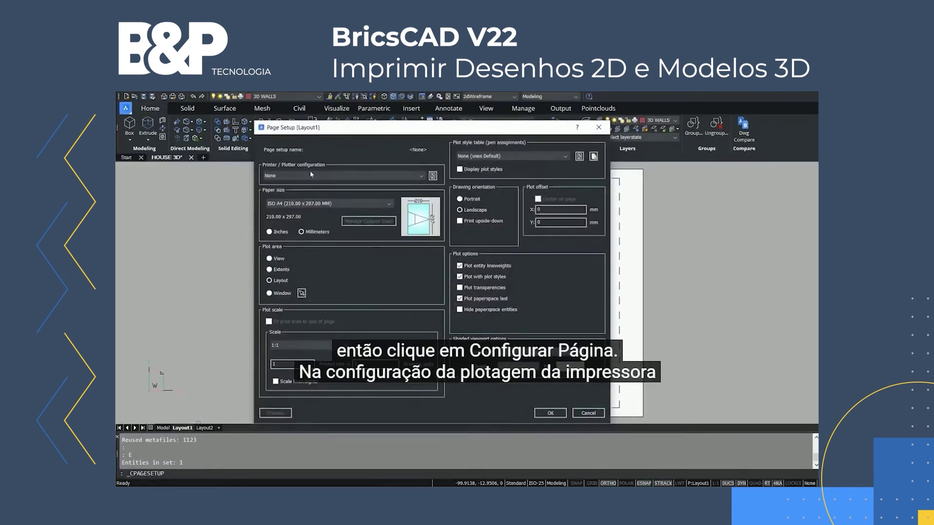
pyautogui.click(312, 176)
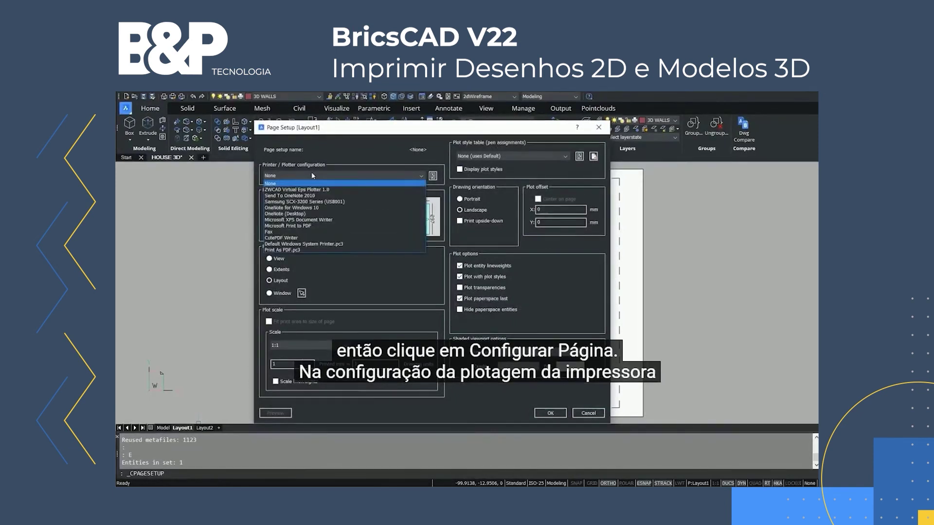
pyautogui.click(291, 250)
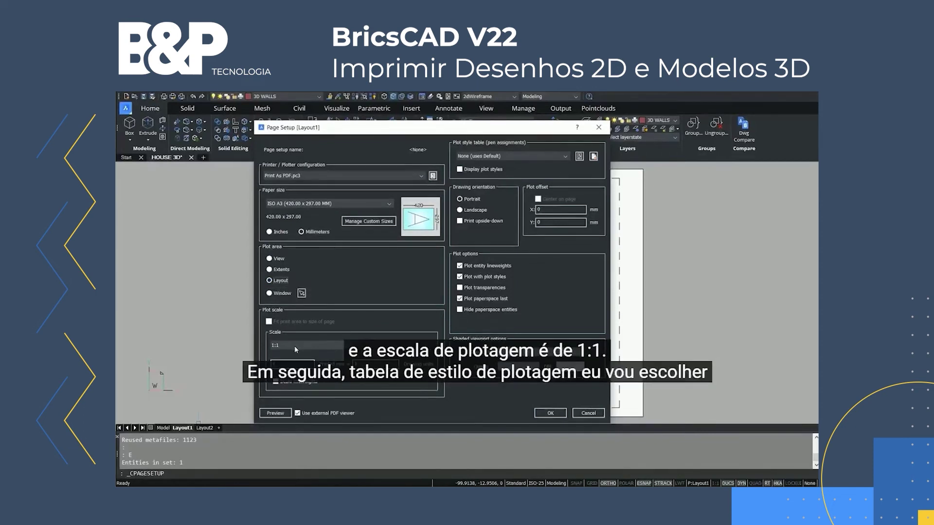
pyautogui.click(509, 155)
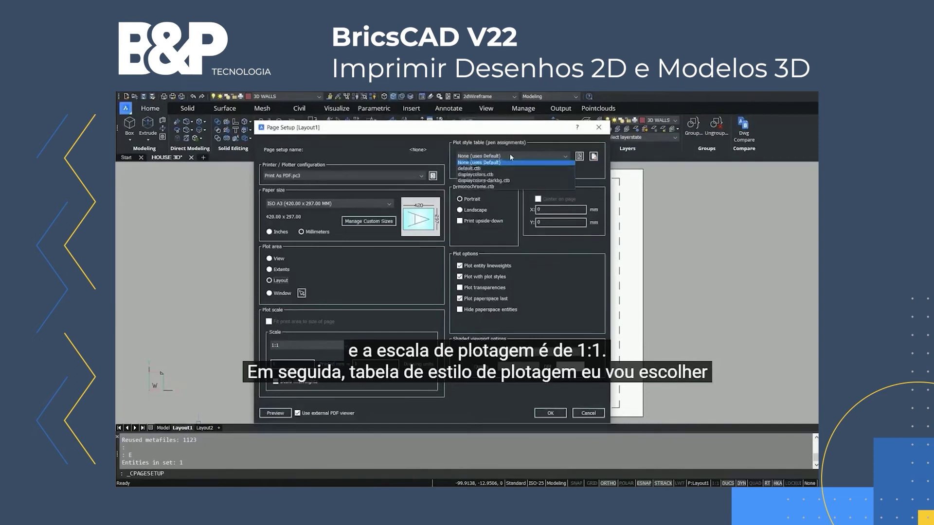
pyautogui.click(483, 176)
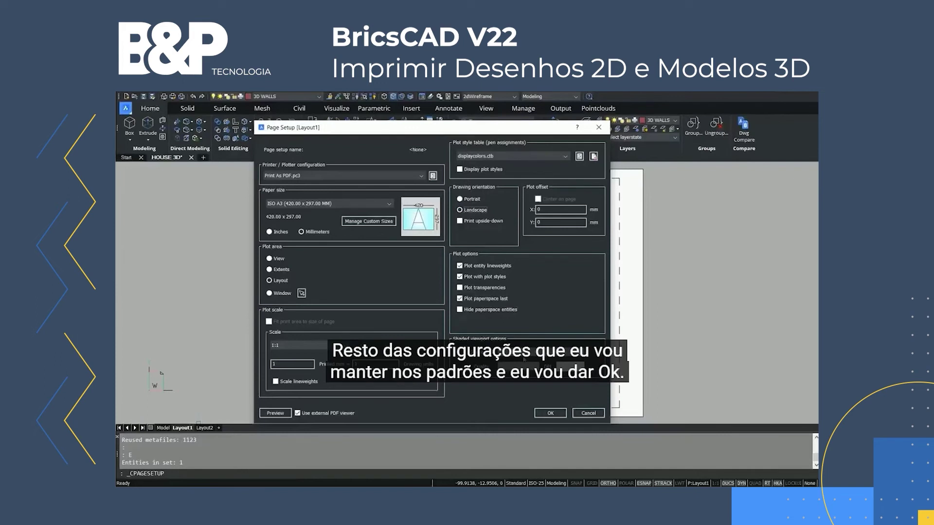
pyautogui.click(550, 413)
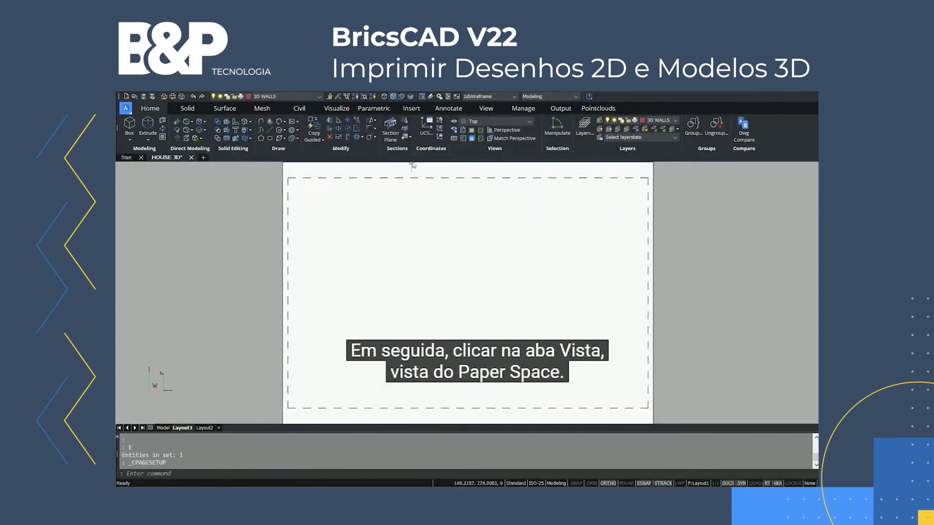
# - Create a rectangular viewport about 124 mm high in the left part of the Layout1 sheet
pyautogui.click(487, 109)
pyautogui.click(412, 128)
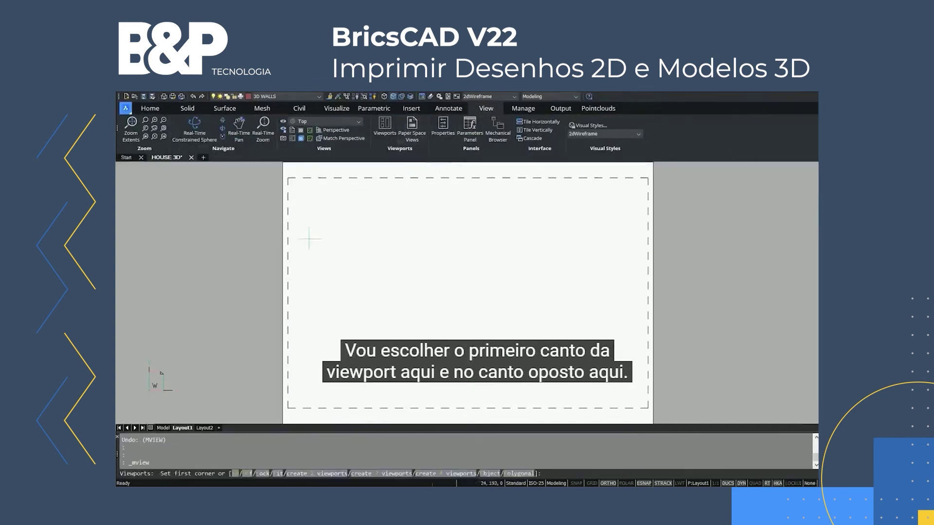
pyautogui.click(292, 240)
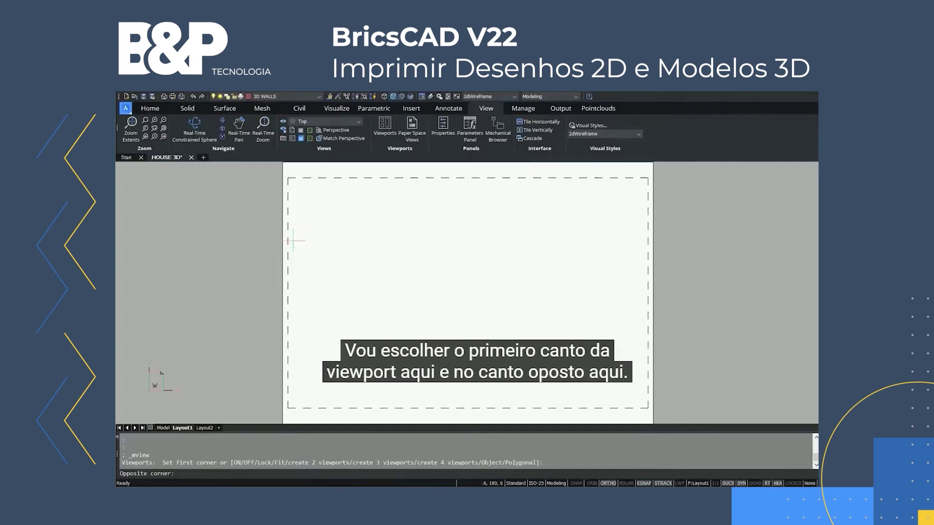
pyautogui.click(439, 349)
pyautogui.press('Escape')
pyautogui.press('Escape')
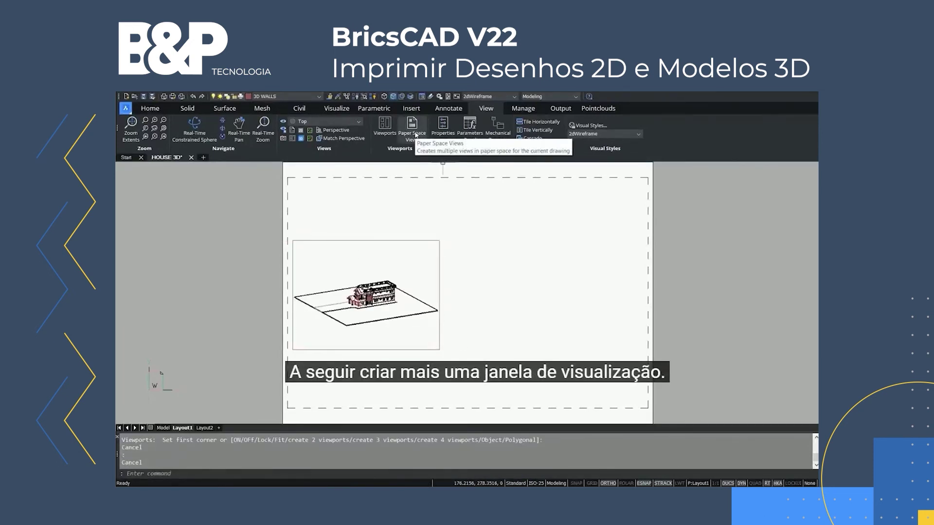
# - Create a wider second viewport, about 124 mm high, beside the first and aligned with its top and bottom edges
pyautogui.click(385, 127)
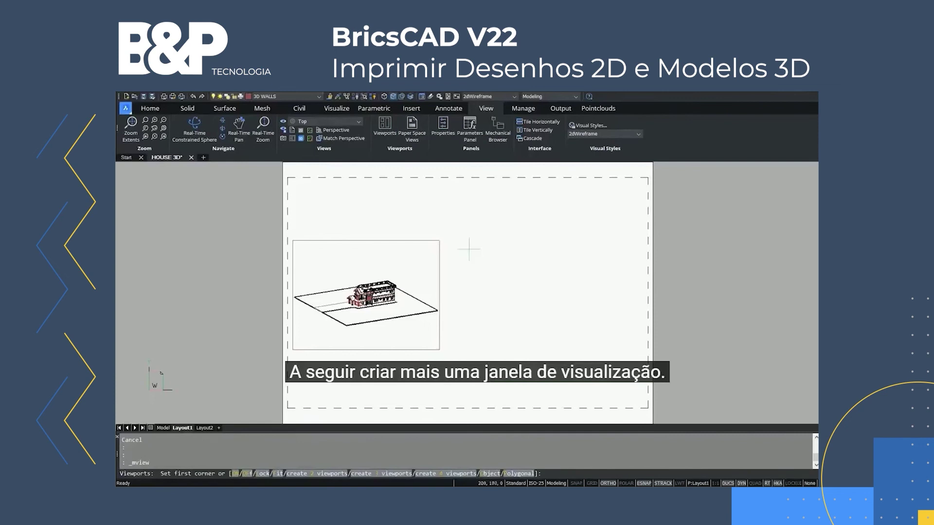
pyautogui.click(446, 240)
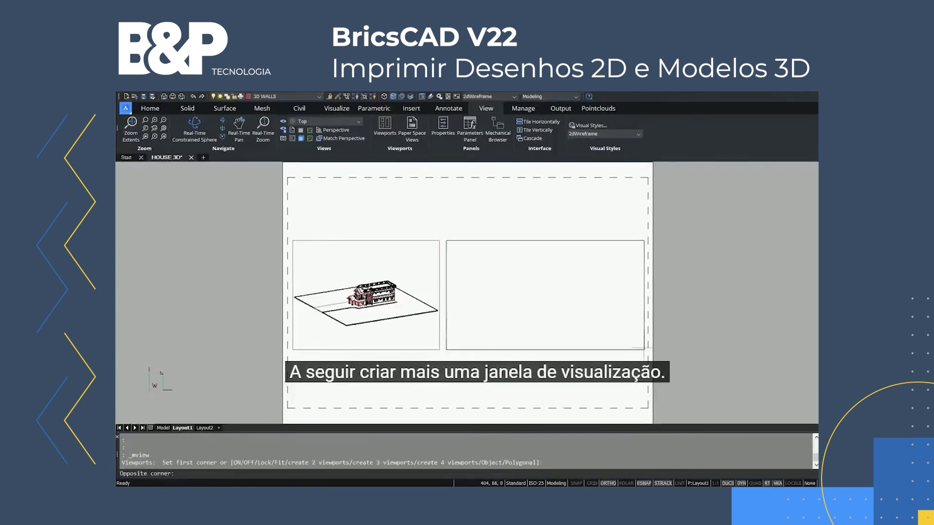
pyautogui.click(644, 349)
# - Set the left viewport to the Front view and the right viewport to the Right view, and return to paper space
pyautogui.doubleClick(379, 267)
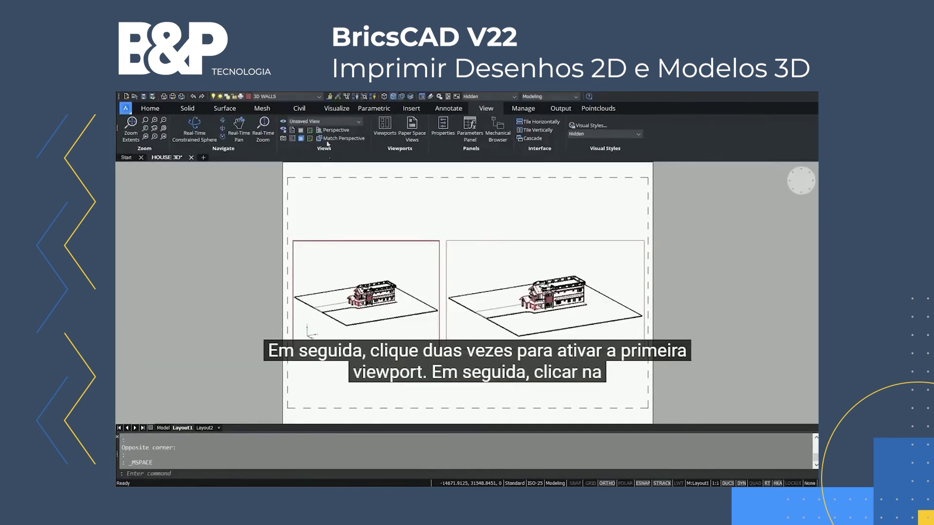
pyautogui.click(336, 122)
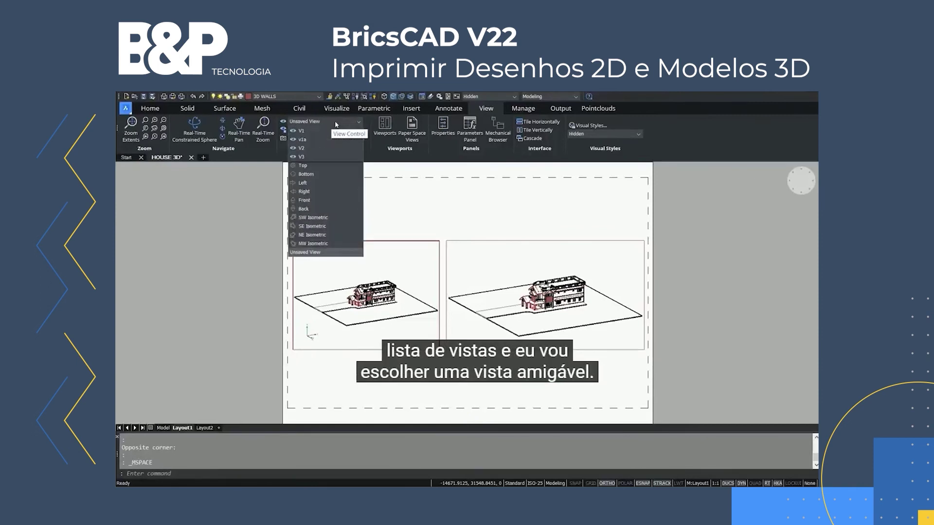
pyautogui.click(304, 200)
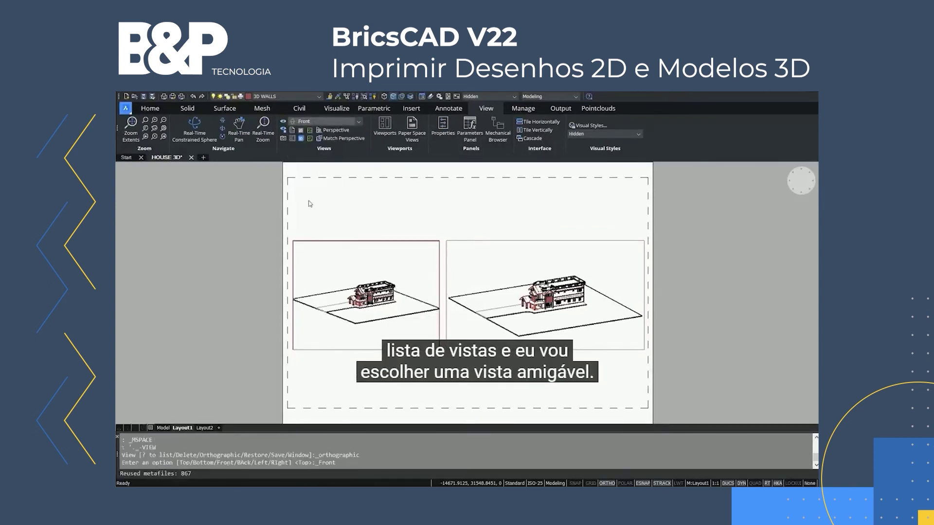
pyautogui.click(496, 272)
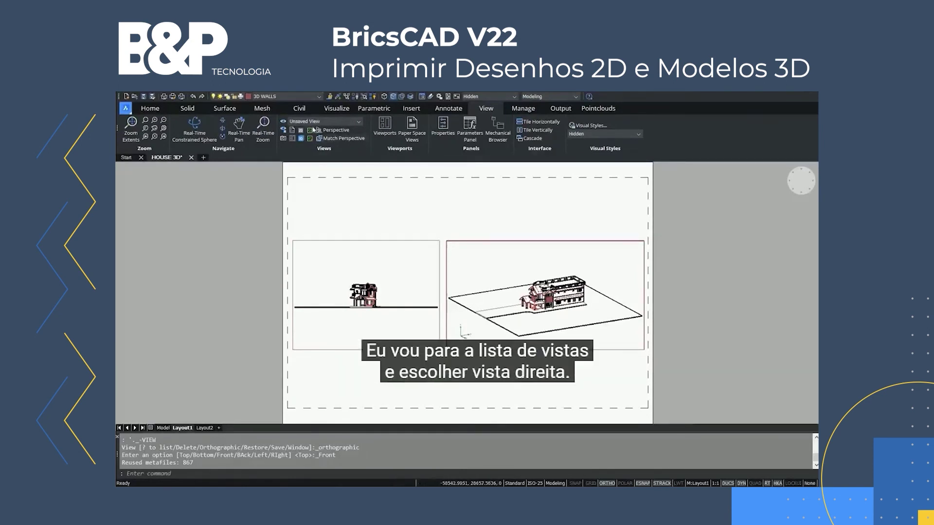
pyautogui.click(331, 125)
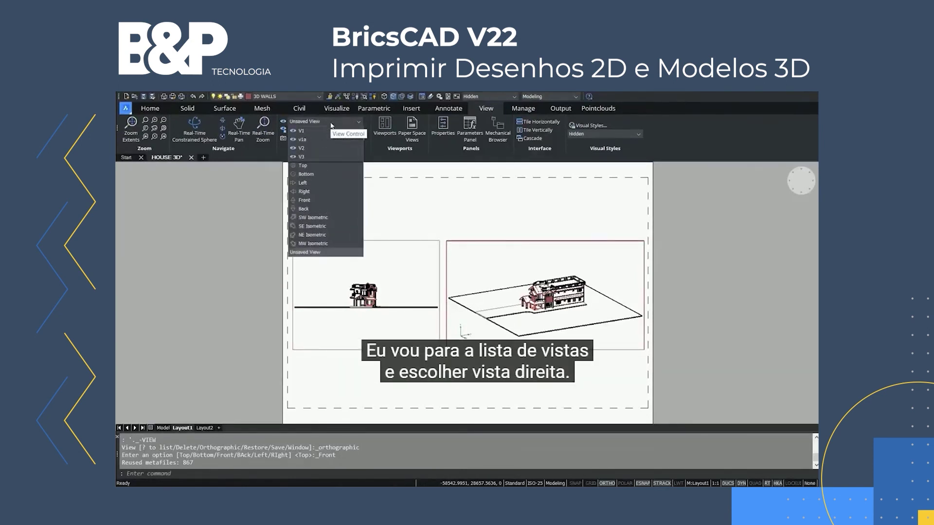
pyautogui.click(307, 191)
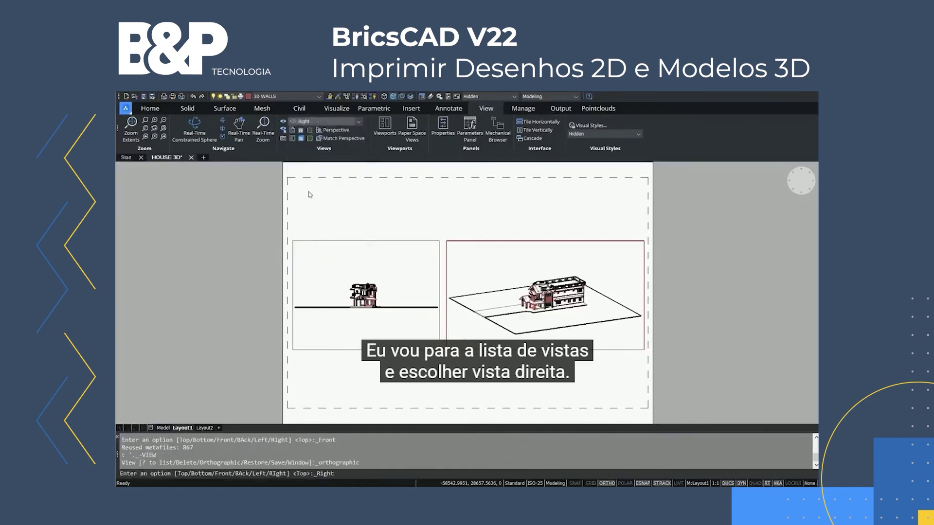
pyautogui.doubleClick(456, 223)
# - Set the standard scale of both elevation viewports to 1:100 and clear the selection
pyautogui.click(466, 224)
pyautogui.click(420, 257)
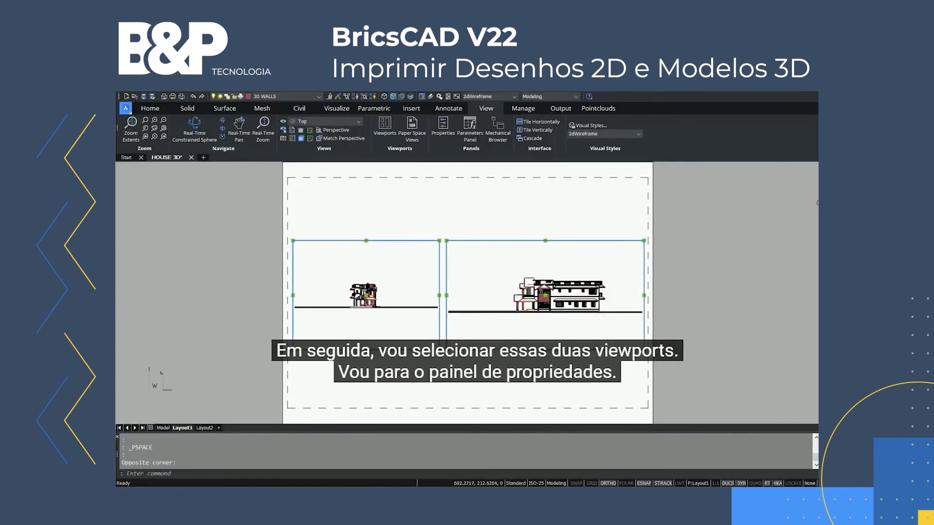
pyautogui.click(818, 203)
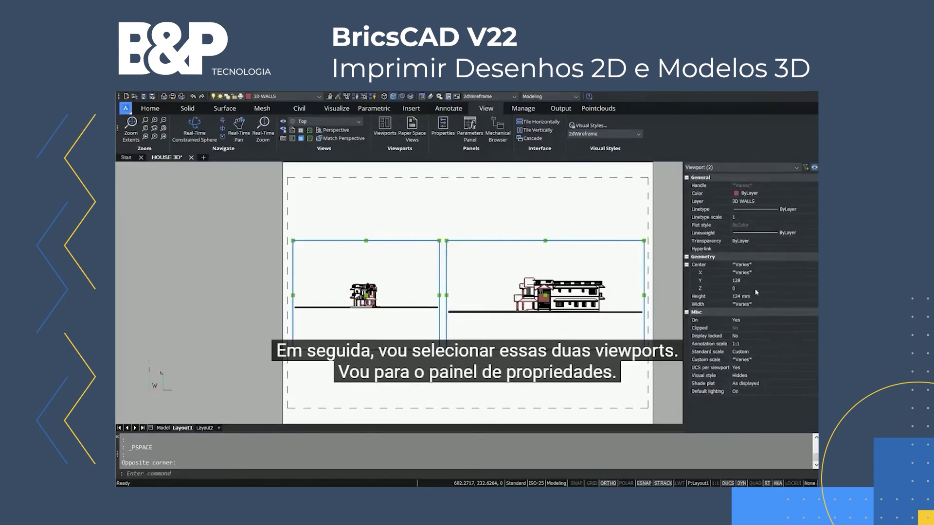
pyautogui.click(752, 353)
pyautogui.click(754, 353)
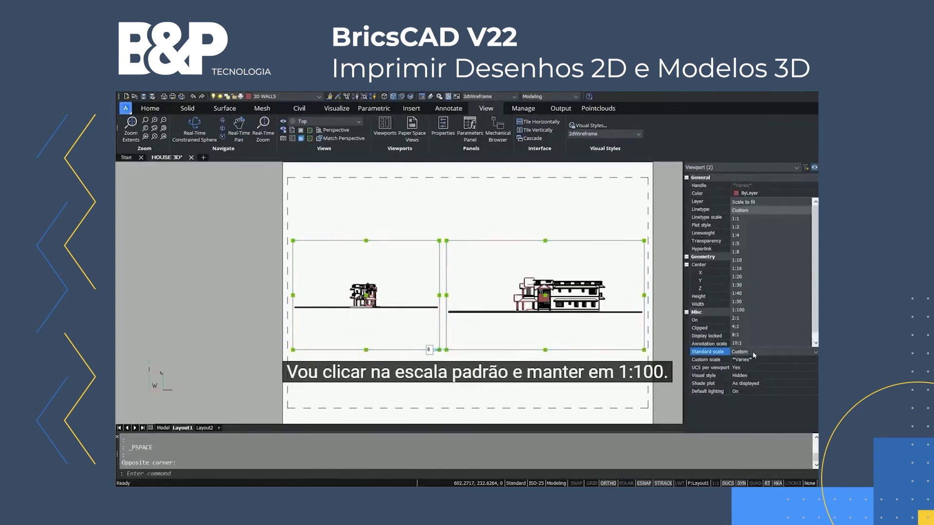
pyautogui.click(746, 310)
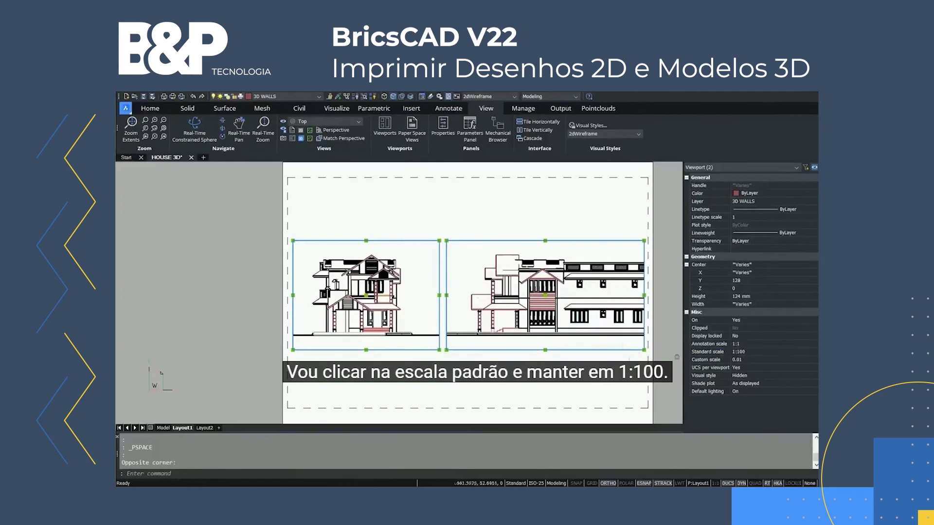
pyautogui.press('Escape')
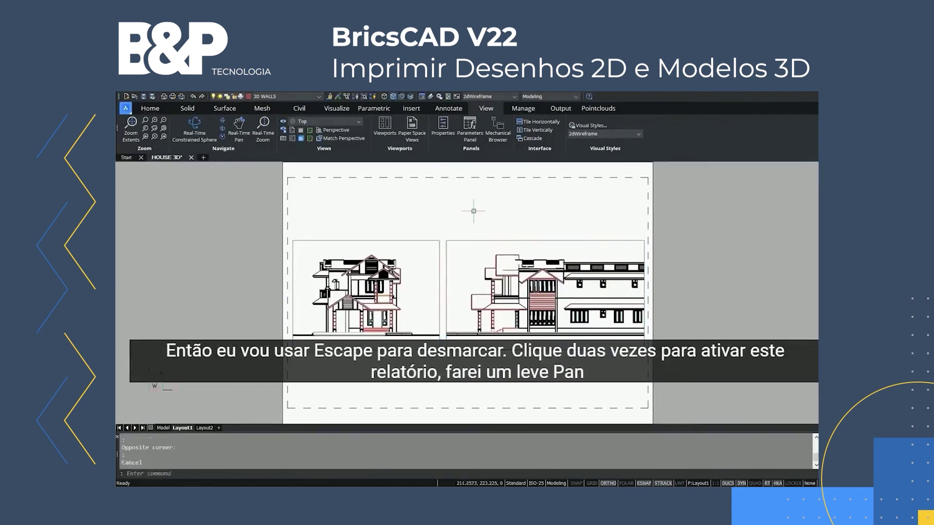
# - Shift the house slightly to the left inside the Right view viewport, and return to paper space
pyautogui.doubleClick(468, 277)
pyautogui.moveTo(545, 302); pyautogui.dragTo(525, 298, button='middle')
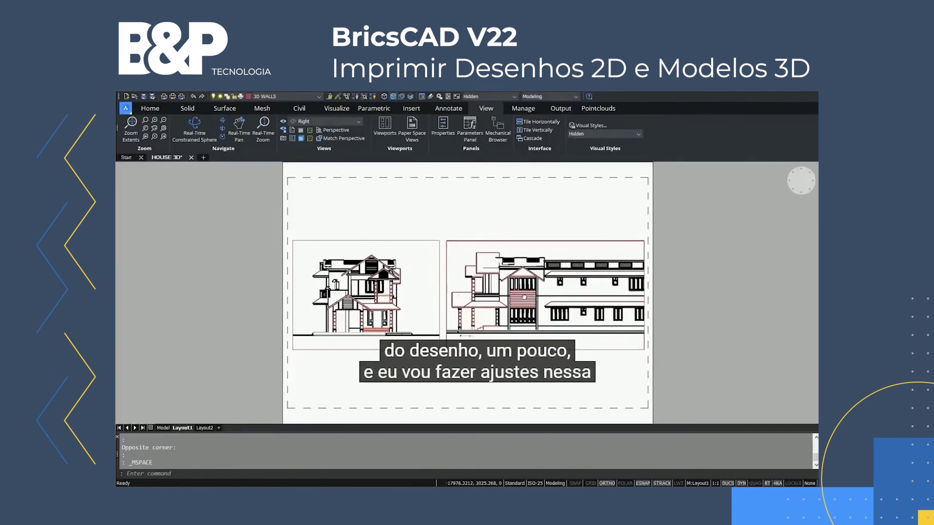
pyautogui.doubleClick(453, 225)
# - Narrow the front elevation viewport from its right edge and widen the right elevation viewport toward it so the whole side elevation fits
pyautogui.click(439, 292)
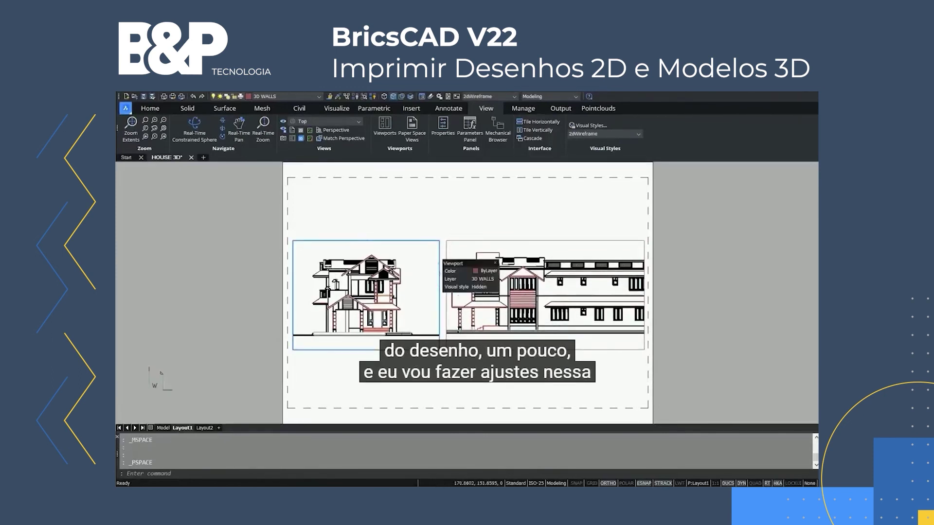
pyautogui.click(439, 294)
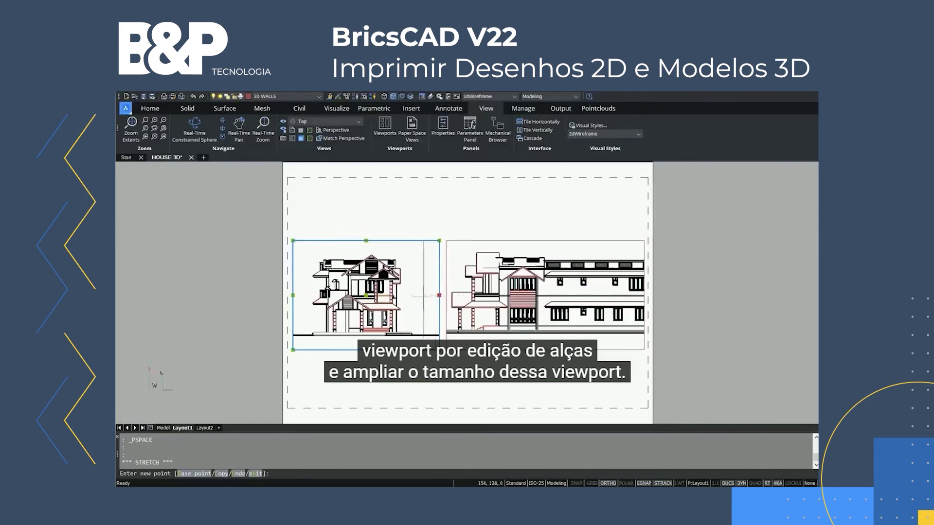
pyautogui.click(415, 295)
pyautogui.click(446, 292)
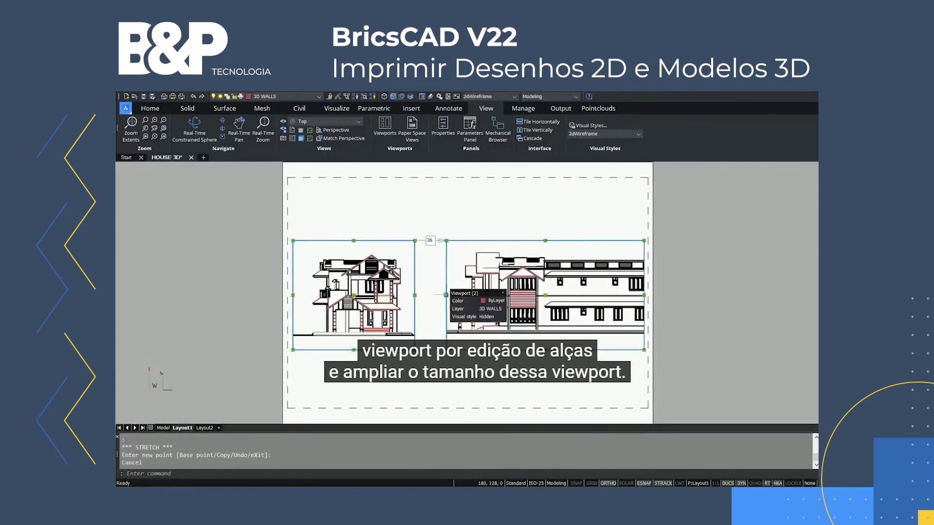
pyautogui.click(446, 295)
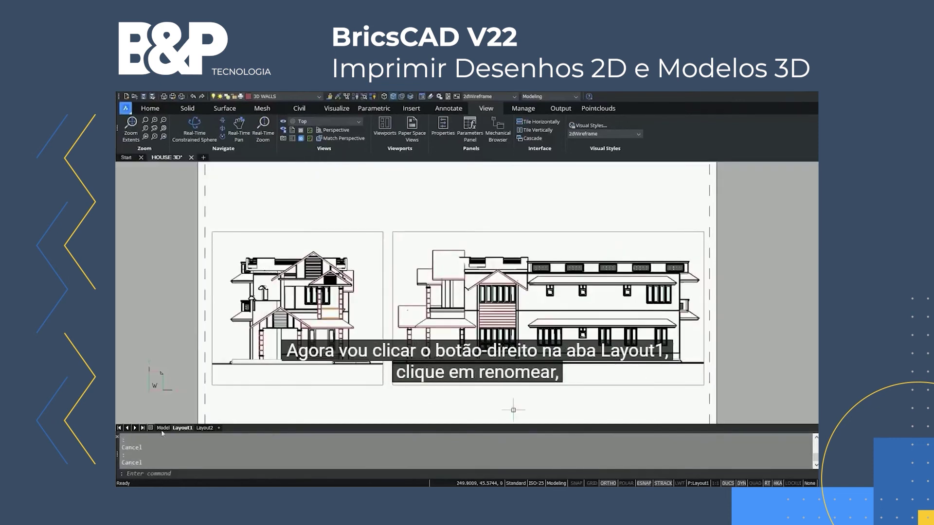
# - Rename the Layout1 layout as Elevations
pyautogui.rightClick(180, 429)
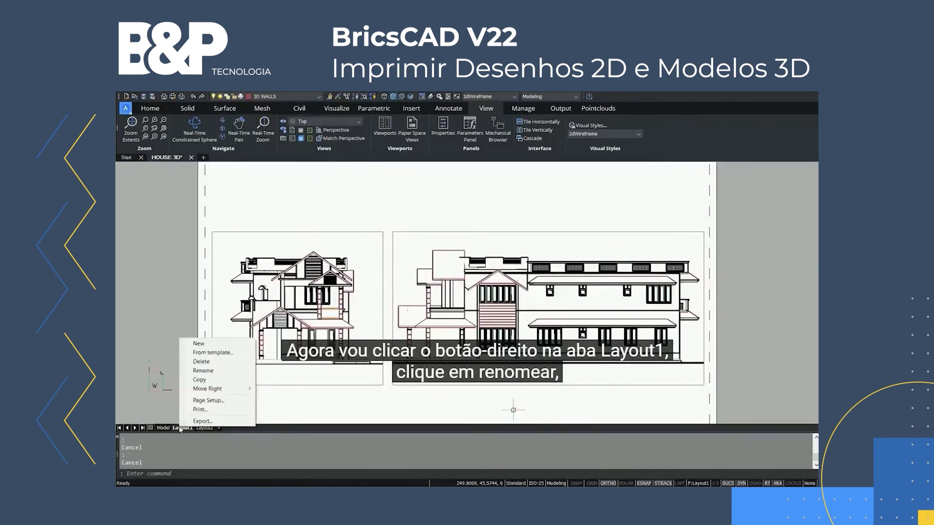
pyautogui.click(200, 373)
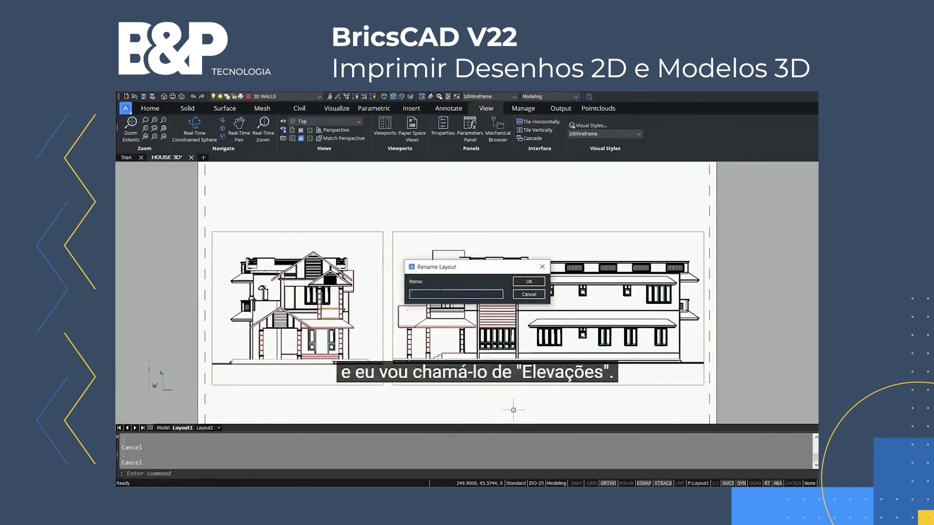
pyautogui.write('Elevations')
pyautogui.press('Return')
# - Copy the Elevations layout under the name Perspective
pyautogui.rightClick(184, 428)
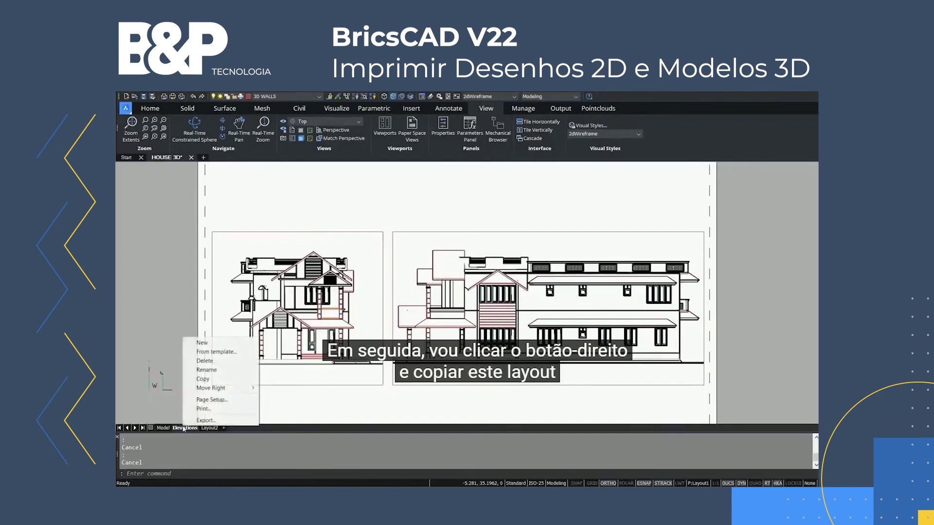
pyautogui.click(207, 379)
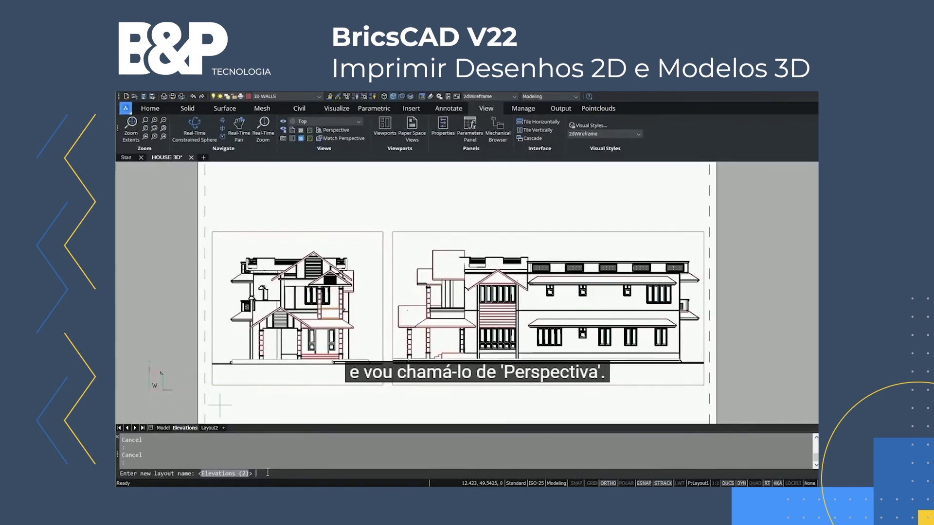
pyautogui.write('Perspective')
pyautogui.press('Return')
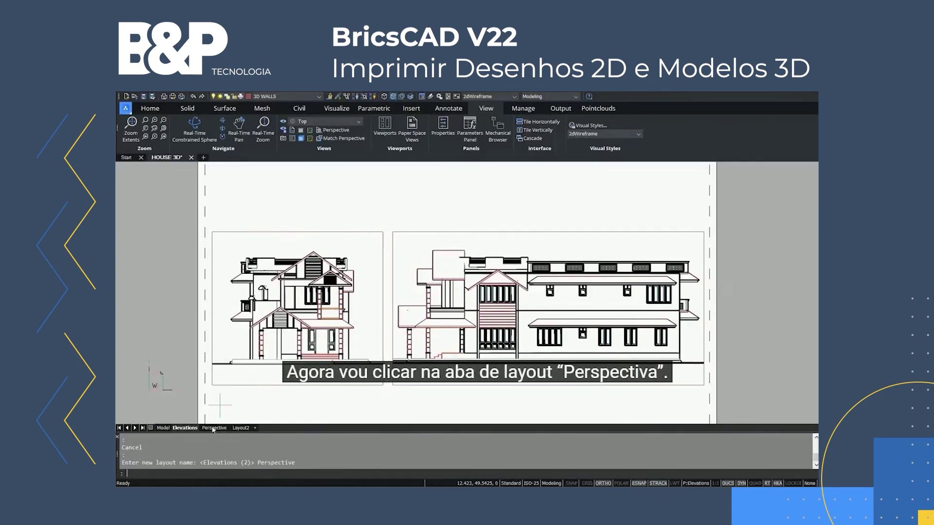
# - Erase both elevation viewports from the Perspective layout
pyautogui.click(213, 428)
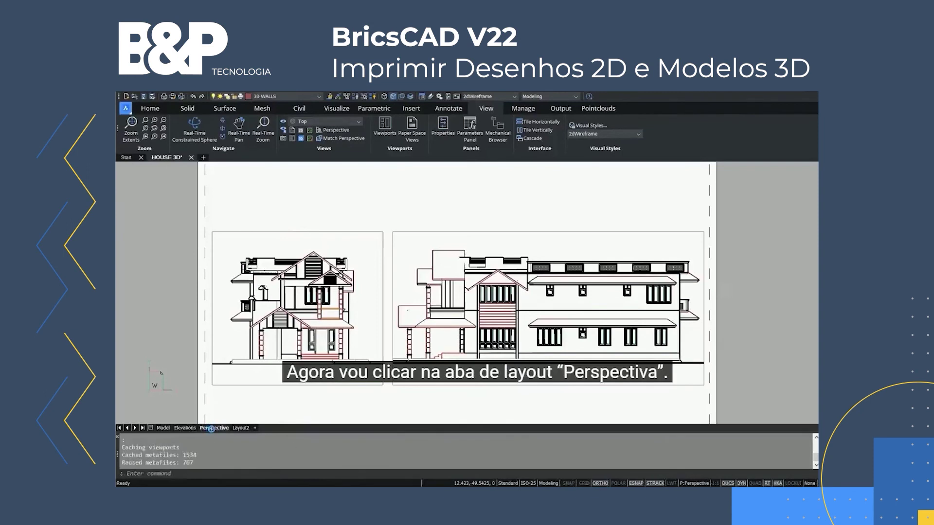
pyautogui.click(410, 202)
pyautogui.click(361, 246)
pyautogui.write('e')
pyautogui.press('Return')
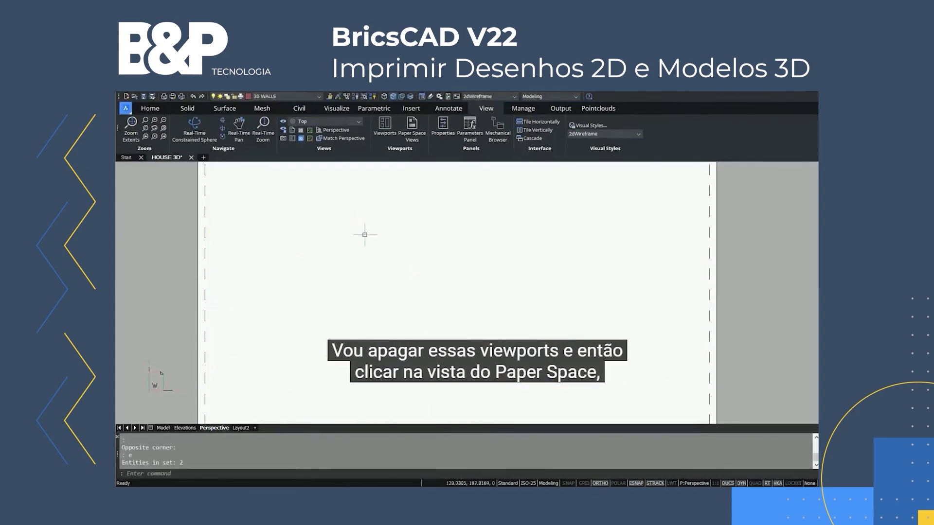
# - Create a single rectangular viewport on the Perspective layout, filling nearly the whole printable area just inside the dashed margin
pyautogui.click(411, 134)
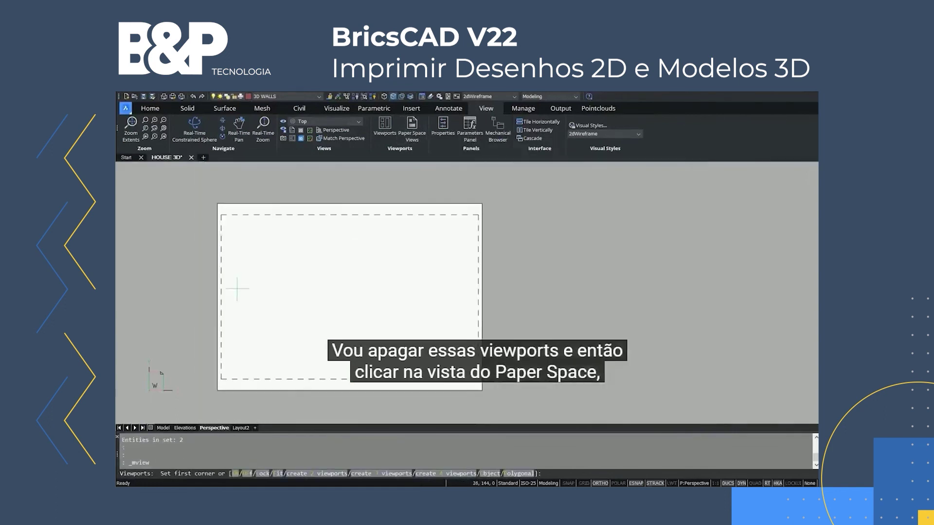
pyautogui.click(225, 219)
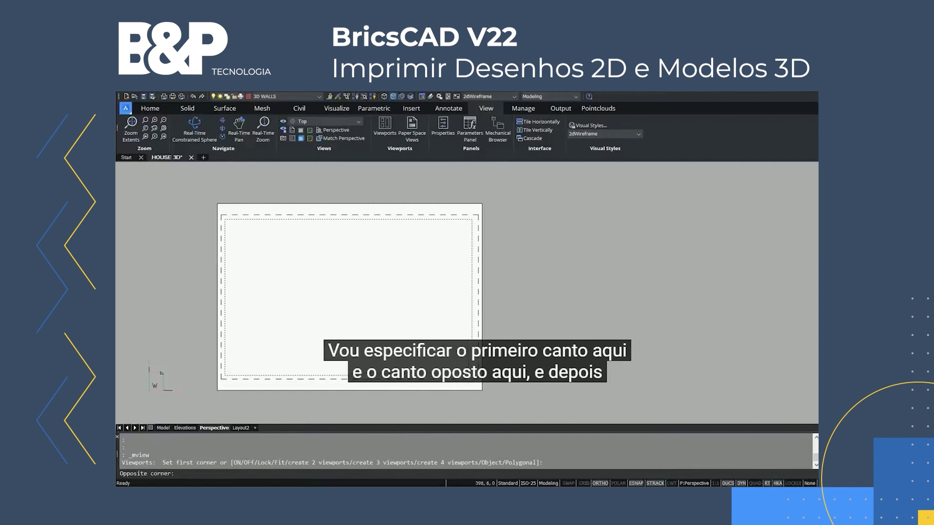
pyautogui.click(473, 377)
# - Activate the new viewport, turn on perspective projection, and orbit to a low corner view with the house filling the frame
pyautogui.doubleClick(390, 321)
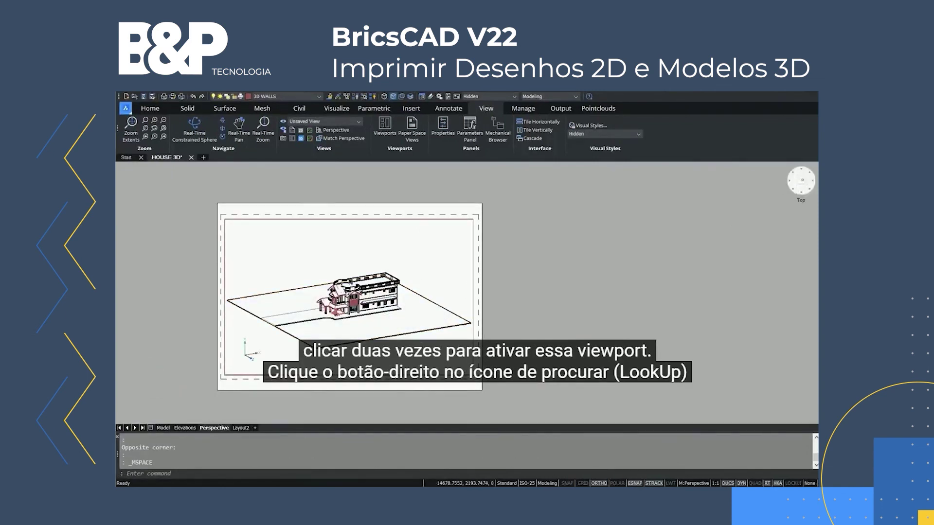
pyautogui.rightClick(801, 185)
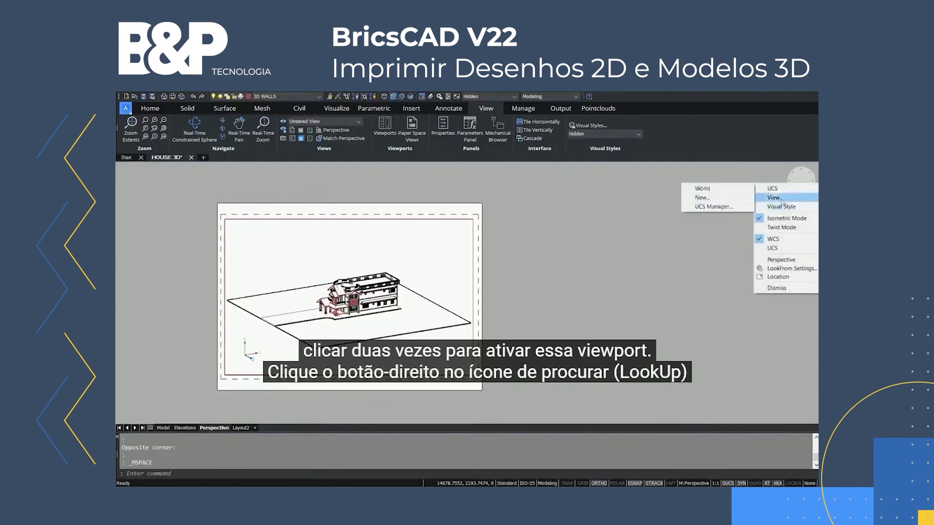
pyautogui.click(775, 261)
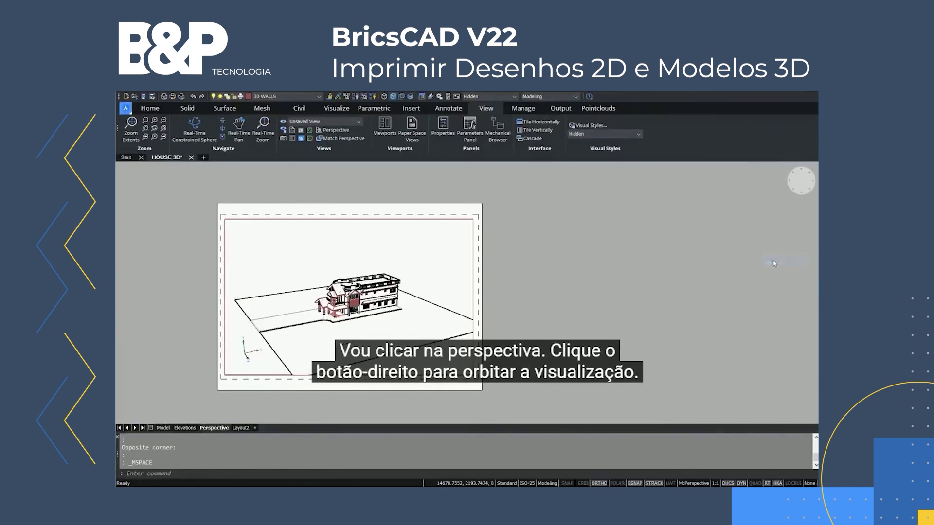
pyautogui.keyDown('shift'); pyautogui.moveTo(377, 340); pyautogui.dragTo(393, 314, button='middle'); pyautogui.keyUp('shift')
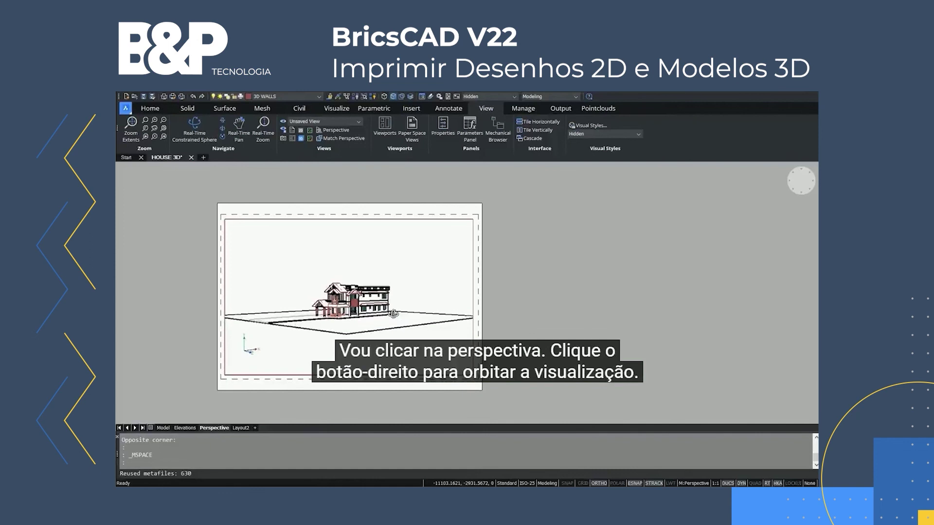
pyautogui.scroll(5, 349, 303)
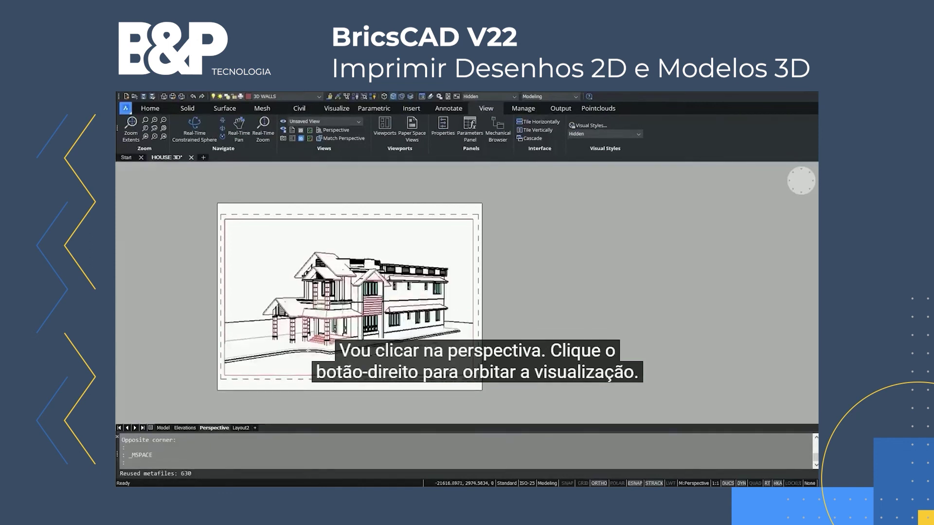
pyautogui.scroll(1, 352, 314)
pyautogui.scroll(-1, 343, 306)
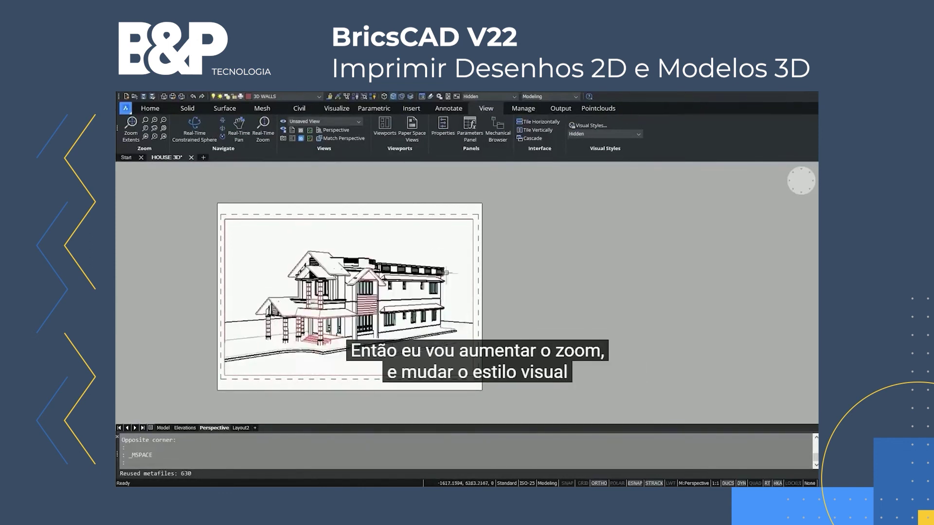
# - Set the perspective viewport's visual style to Conceptual and return to paper space
pyautogui.click(791, 180)
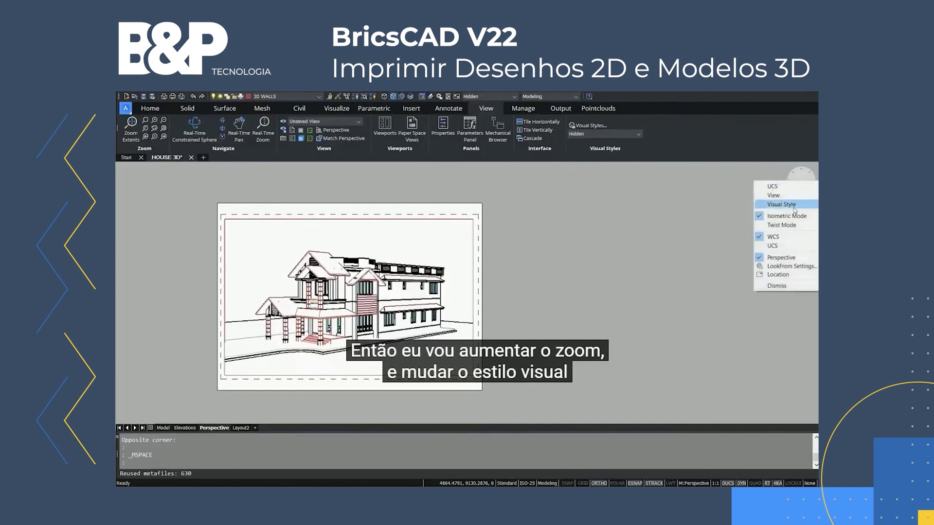
pyautogui.moveTo(786, 207)
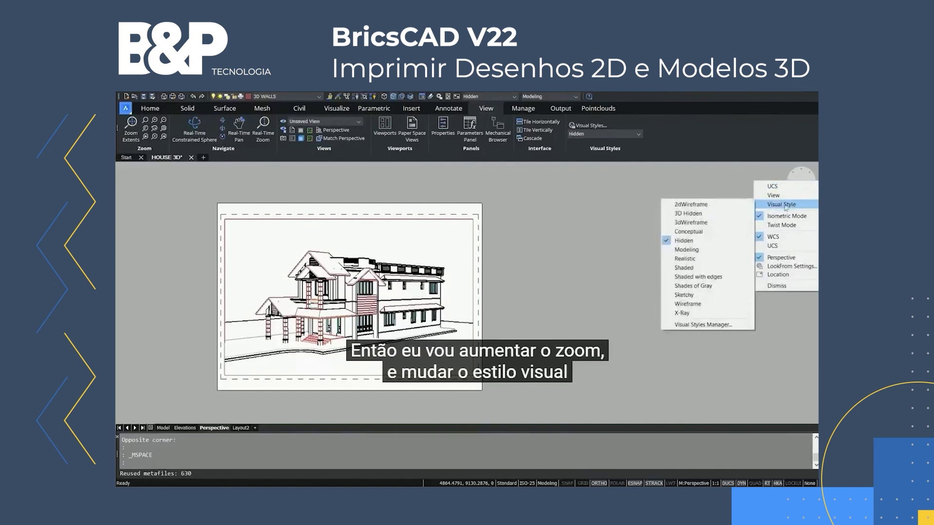
pyautogui.click(700, 232)
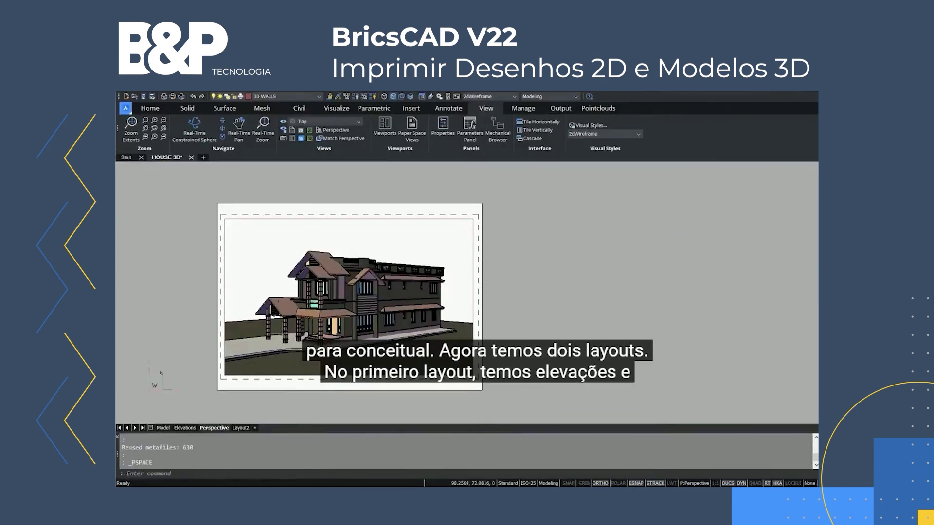